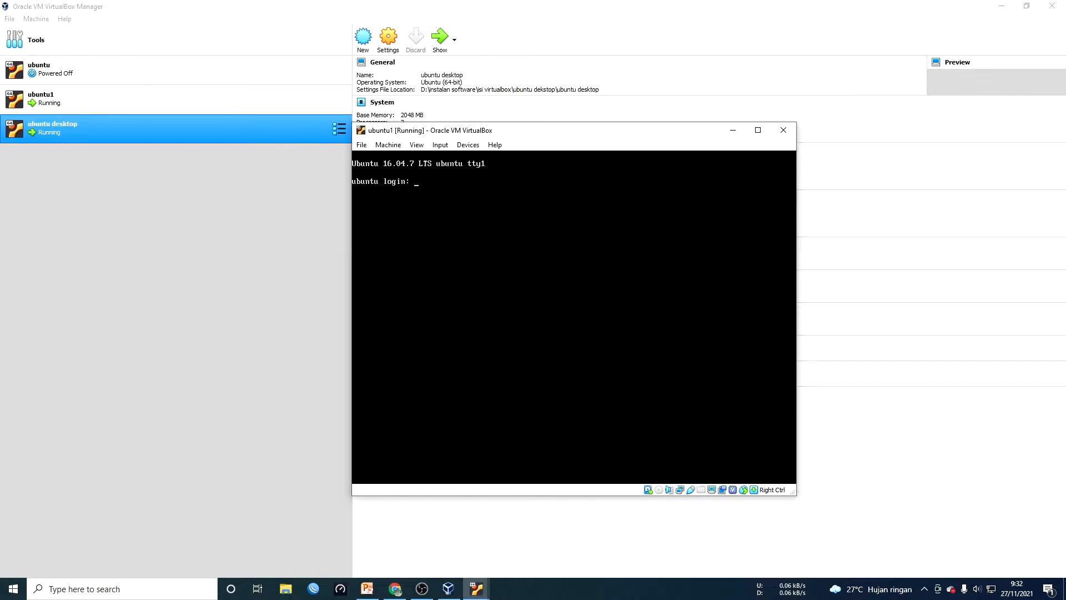
Log in to the ubuntu1 console with the user account and its password
{"action": "key", "text": "BackSpace"}
{"action": "key", "text": "Return"}
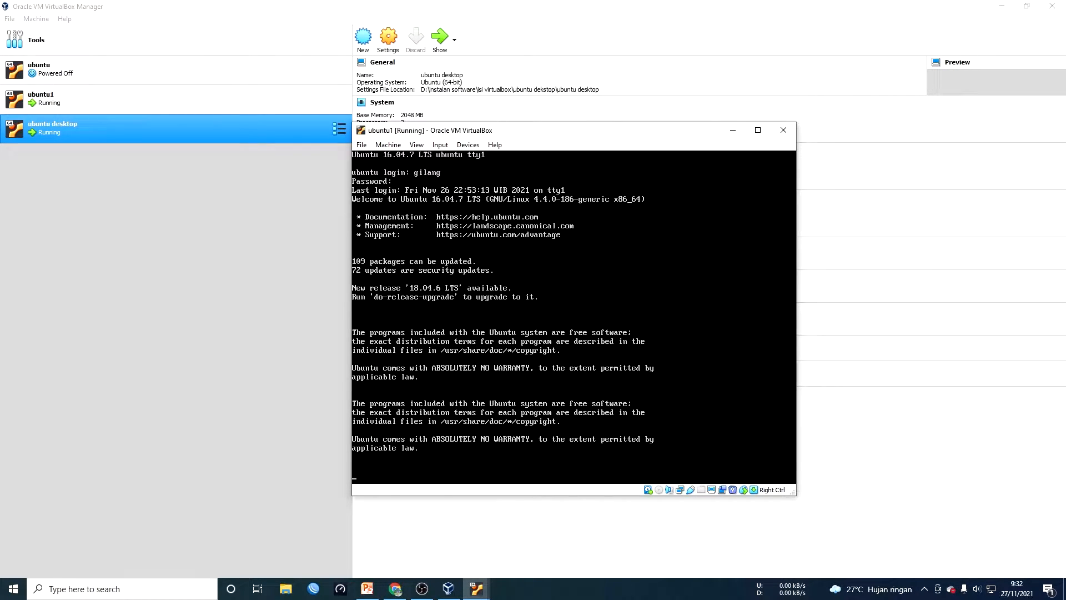
{"action": "key", "text": "Return"}
Become root with sudo su and enter the nano /etc/snmpd.conf command
{"action": "type", "text": "sud"}
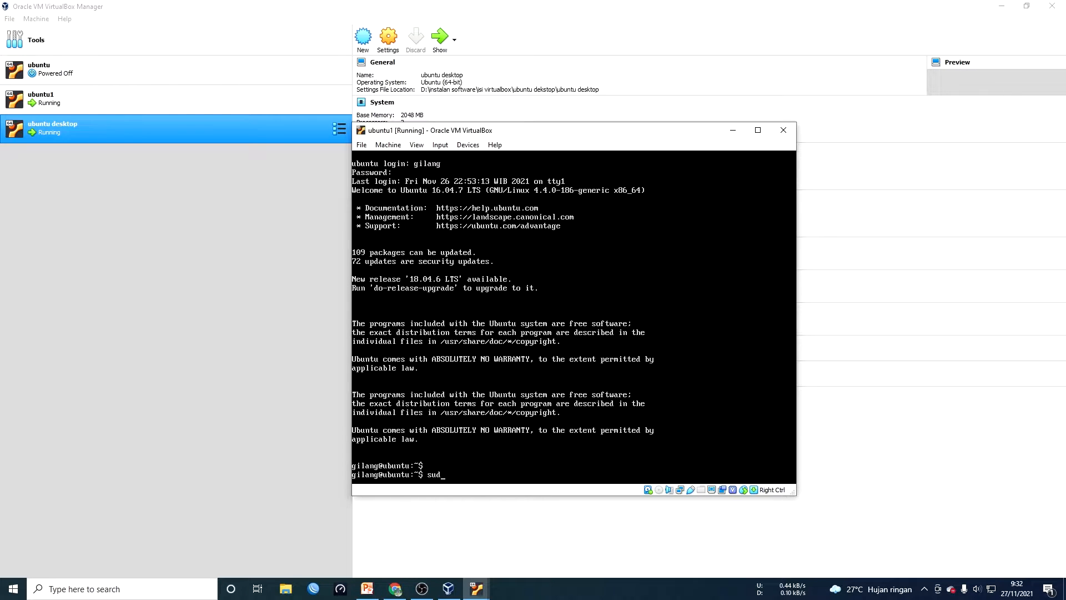
{"action": "type", "text": "o su"}
{"action": "key", "text": "Return"}
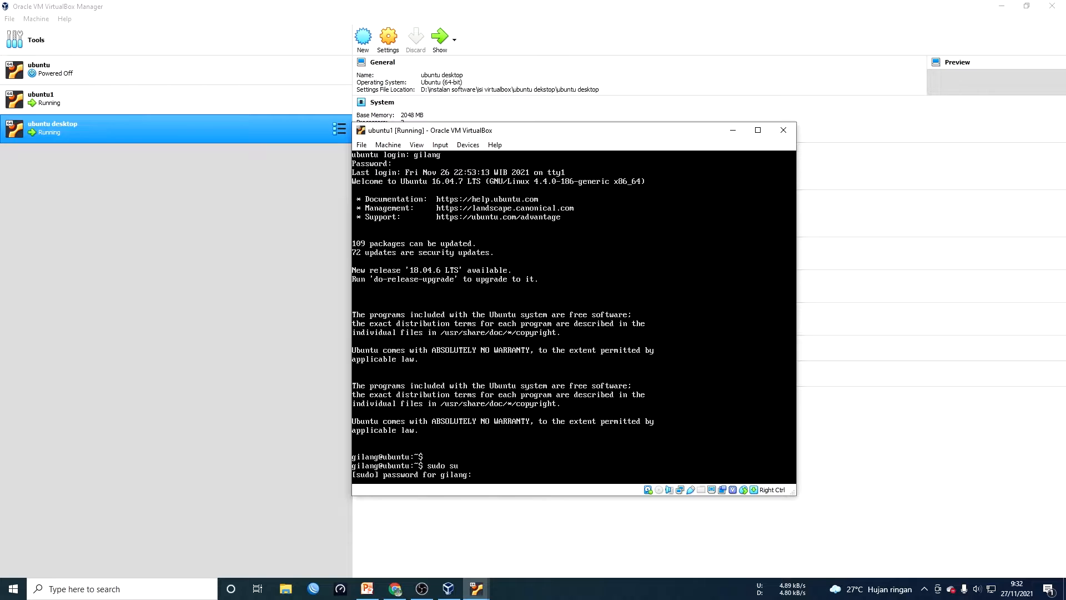
{"action": "key", "text": "Return"}
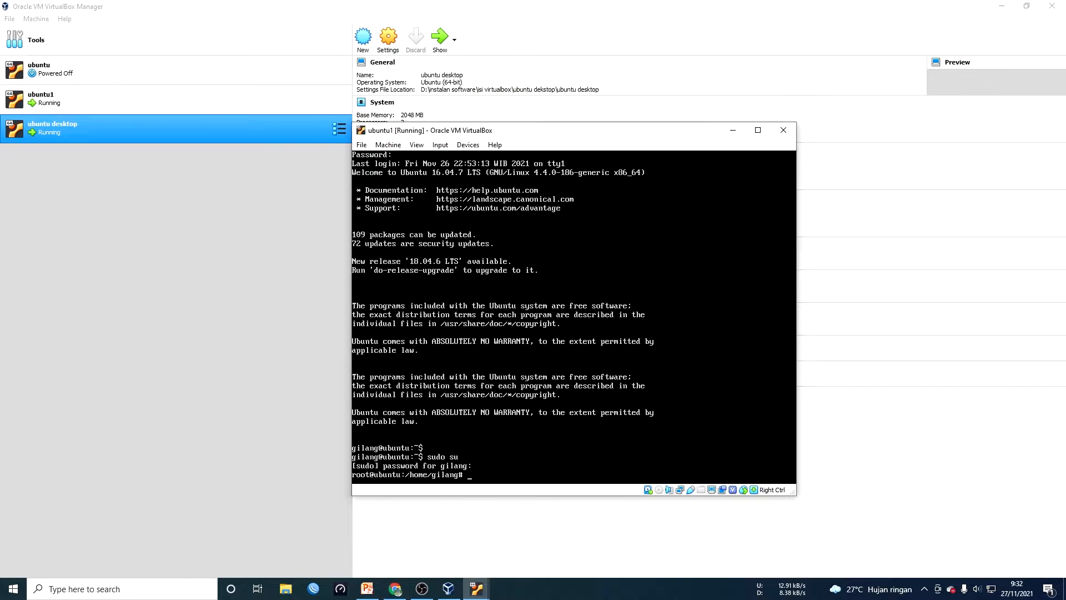
{"action": "type", "text": "nno"}
{"action": "key", "text": "BackSpace"}
{"action": "type", "text": "ano /etc/snmpd.conf"}
Leave the empty /etc/snmpd.conf and open /etc/snmp/snmpd.conf in nano instead
{"action": "key", "text": "Return"}
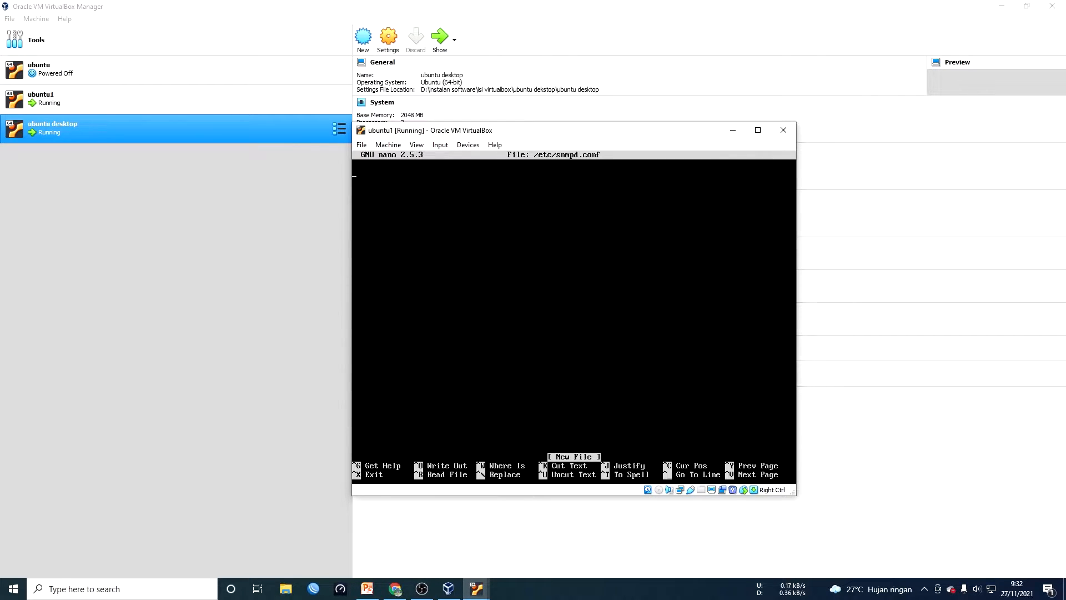
{"action": "key", "text": "ctrl+x"}
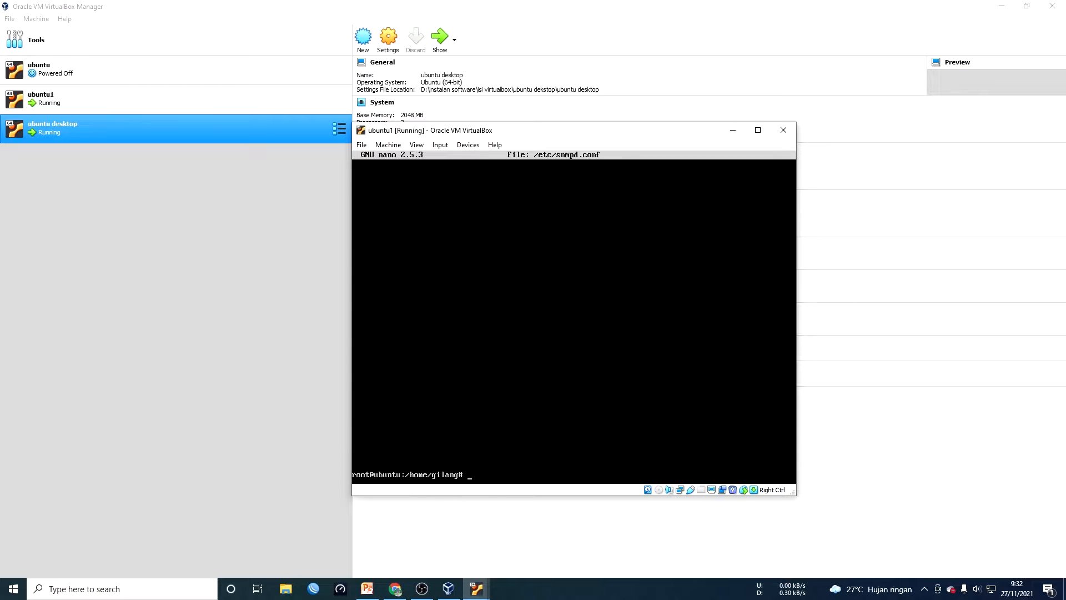
{"action": "key", "text": "Up"}
{"action": "type", "text": "snmp/"}
{"action": "key", "text": "Return"}
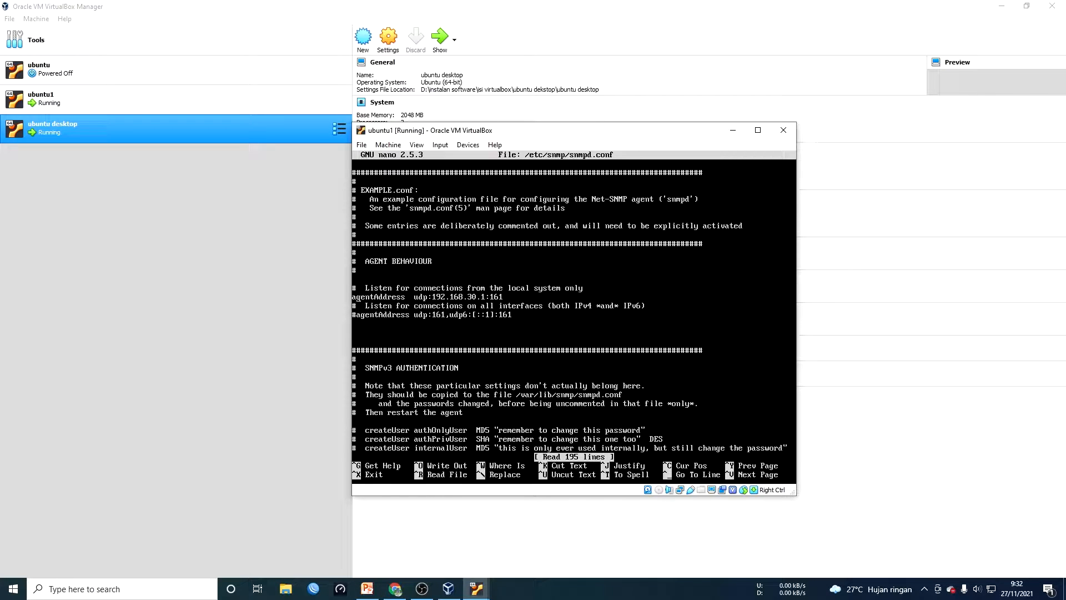
{"action": "key", "text": "Right"}
{"action": "key", "text": "Right"}
{"action": "key", "text": "Right"}
{"action": "key", "text": "Right"}
{"action": "key", "text": "Right"}
{"action": "key", "text": "Right"}
{"action": "key", "text": "Right"}
{"action": "key", "text": "Right"}
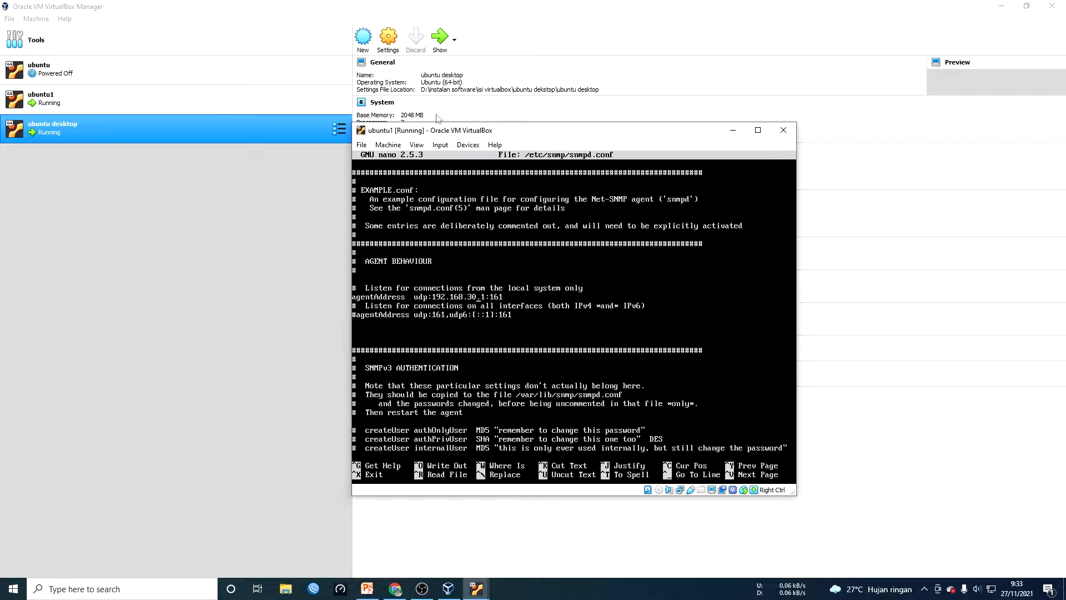
{"action": "key", "text": "Down"}
{"action": "key", "text": "Down"}
{"action": "key", "text": "Down"}
{"action": "key", "text": "Down"}
{"action": "key", "text": "Down"}
{"action": "key", "text": "Down"}
{"action": "key", "text": "Down"}
{"action": "key", "text": "Down"}
{"action": "key", "text": "Down"}
{"action": "key", "text": "Down"}
{"action": "key", "text": "Down"}
{"action": "key", "text": "Down"}
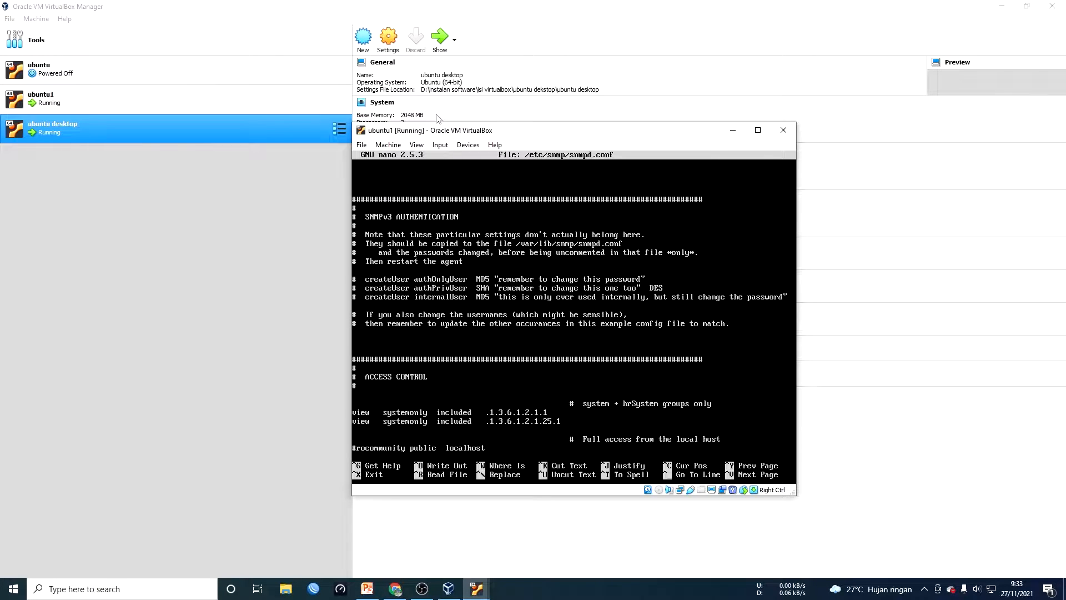
{"action": "key", "text": "Down"}
{"action": "key", "text": "Down"}
{"action": "key", "text": "Down"}
{"action": "key", "text": "Down"}
{"action": "key", "text": "Down"}
{"action": "key", "text": "Down"}
{"action": "key", "text": "Down"}
{"action": "key", "text": "Down"}
{"action": "key", "text": "Down"}
{"action": "key", "text": "Down"}
{"action": "key", "text": "Down"}
{"action": "key", "text": "Down"}
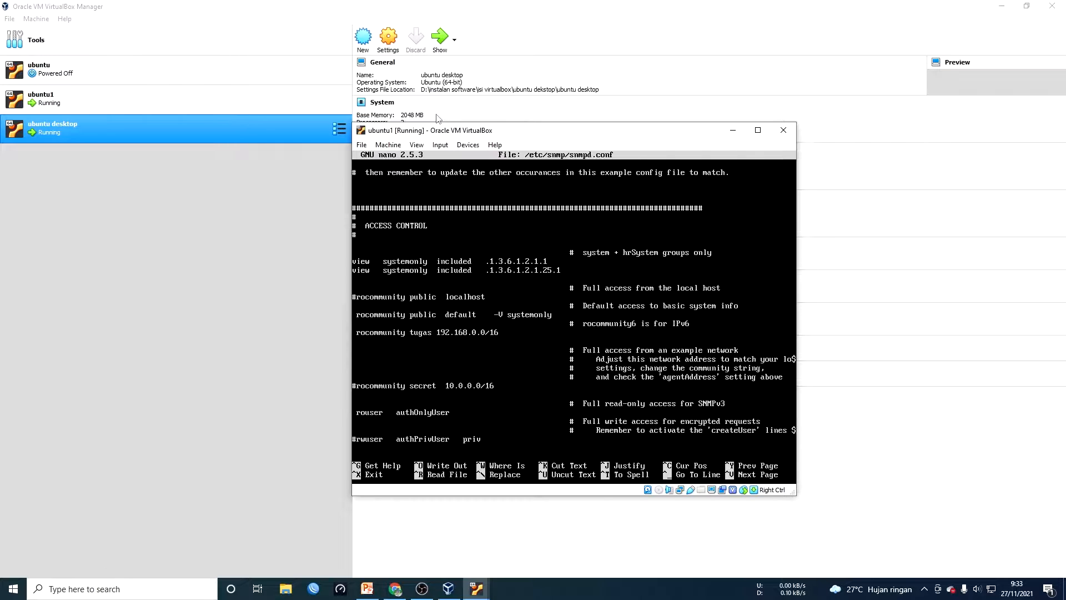
{"action": "key", "text": "ctrl+x"}
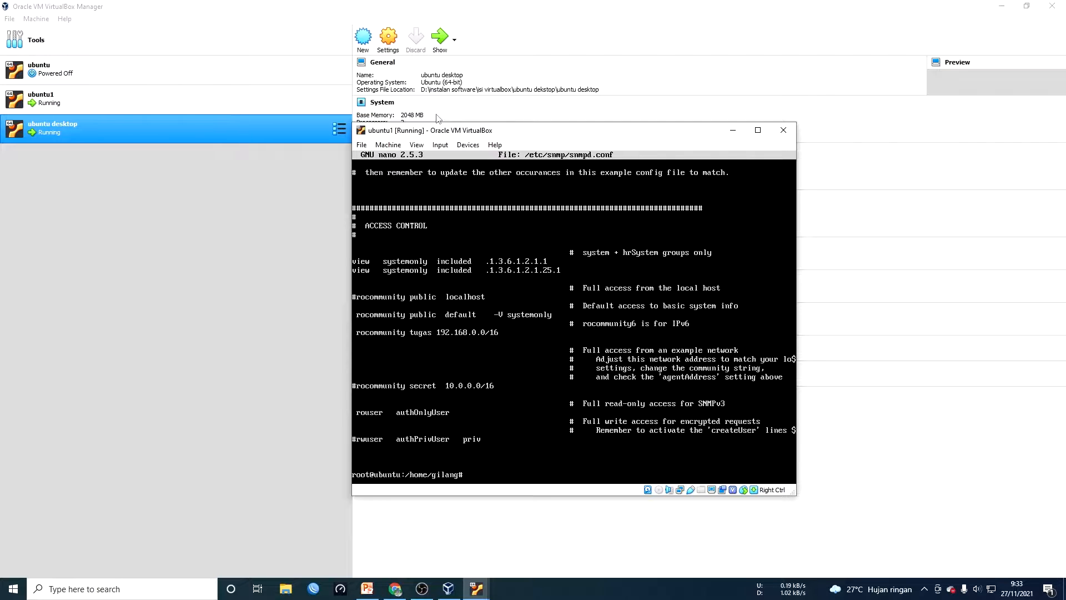
{"action": "type", "text": "snmpwalk -O"}
{"action": "key", "text": "Return"}
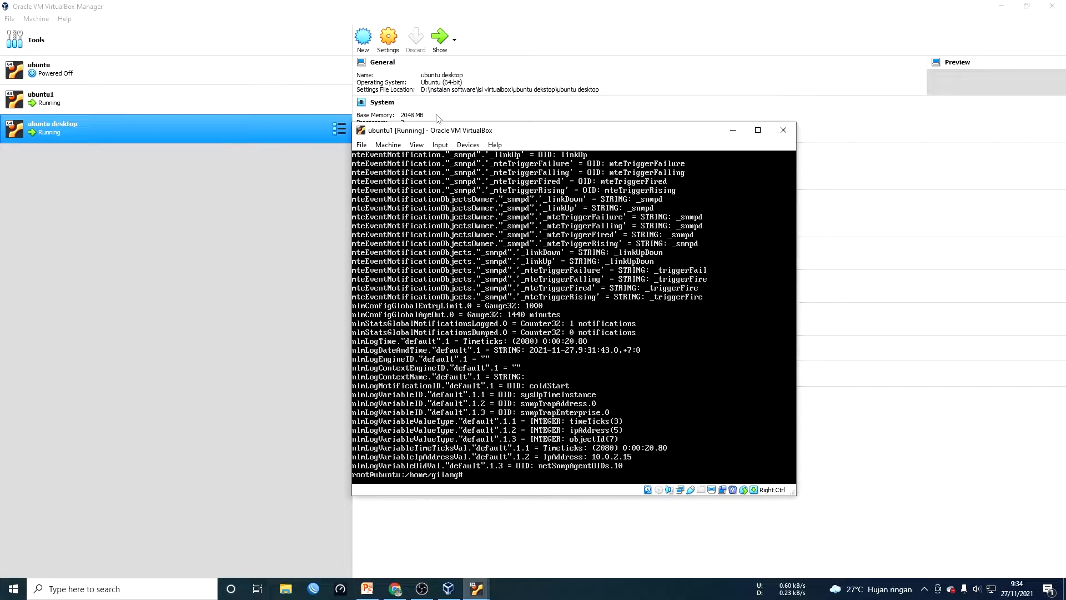
In a fresh, maximized Chrome tab, load 192.168.30.1/cacti
{"action": "left_click", "coordinate": [395, 589]}
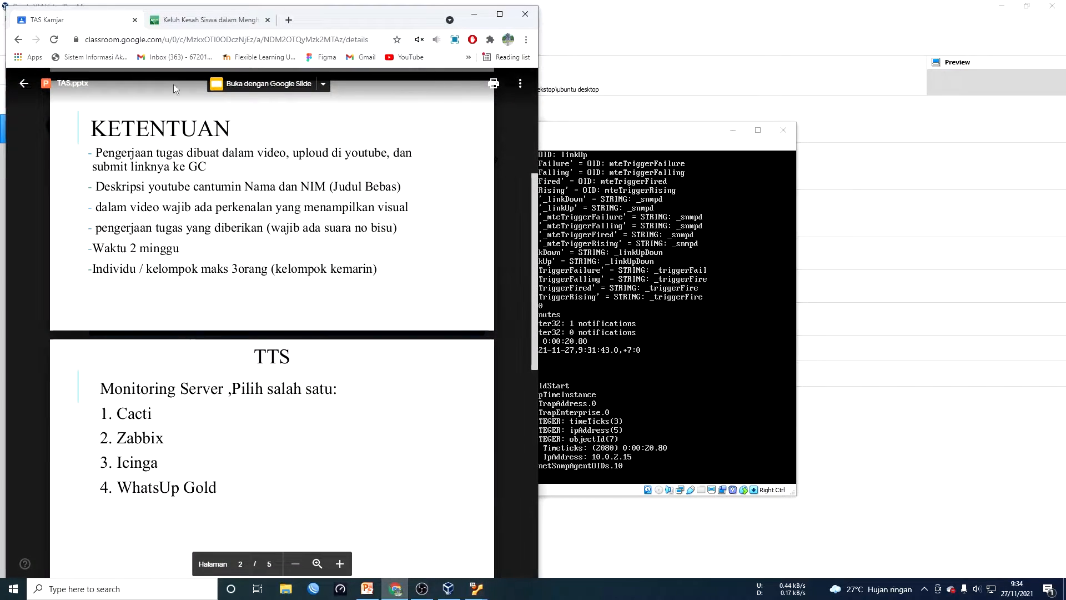
{"action": "left_click", "coordinate": [267, 20]}
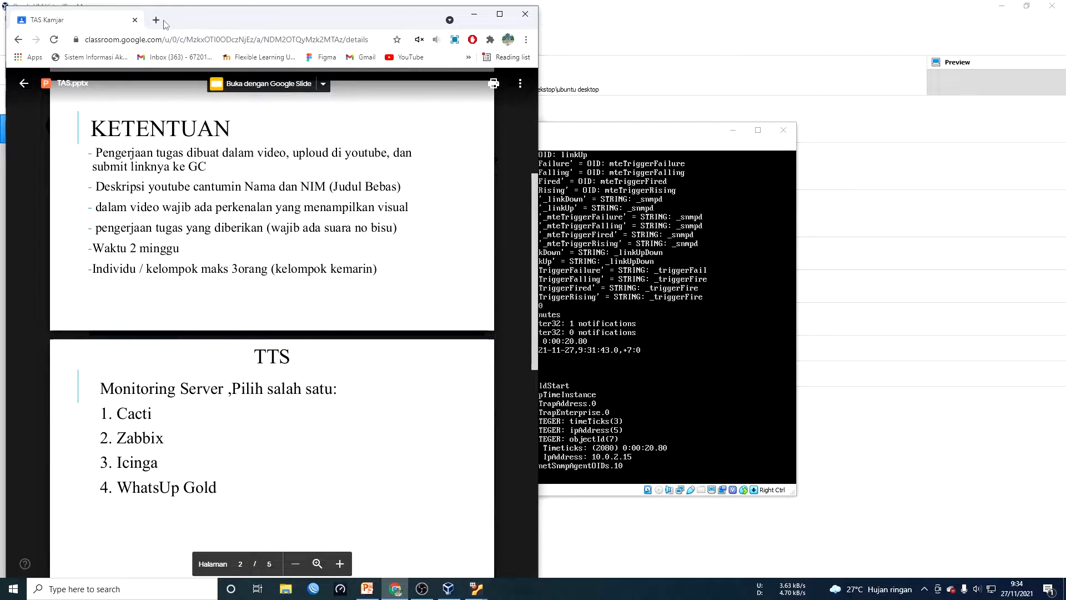
{"action": "left_click", "coordinate": [156, 20]}
{"action": "double_click", "coordinate": [357, 25]}
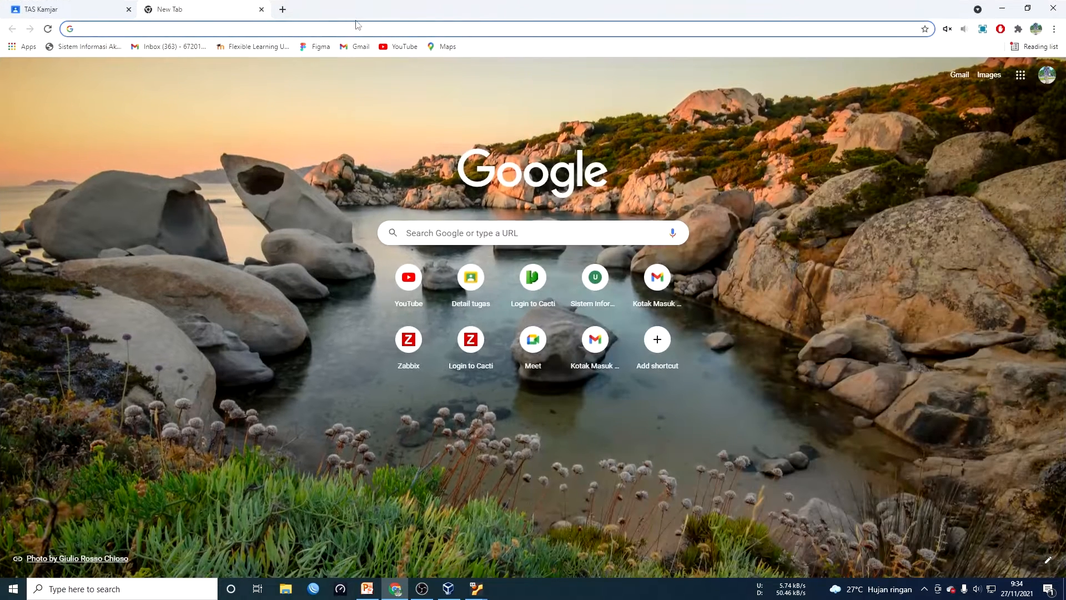
{"action": "left_click", "coordinate": [356, 27]}
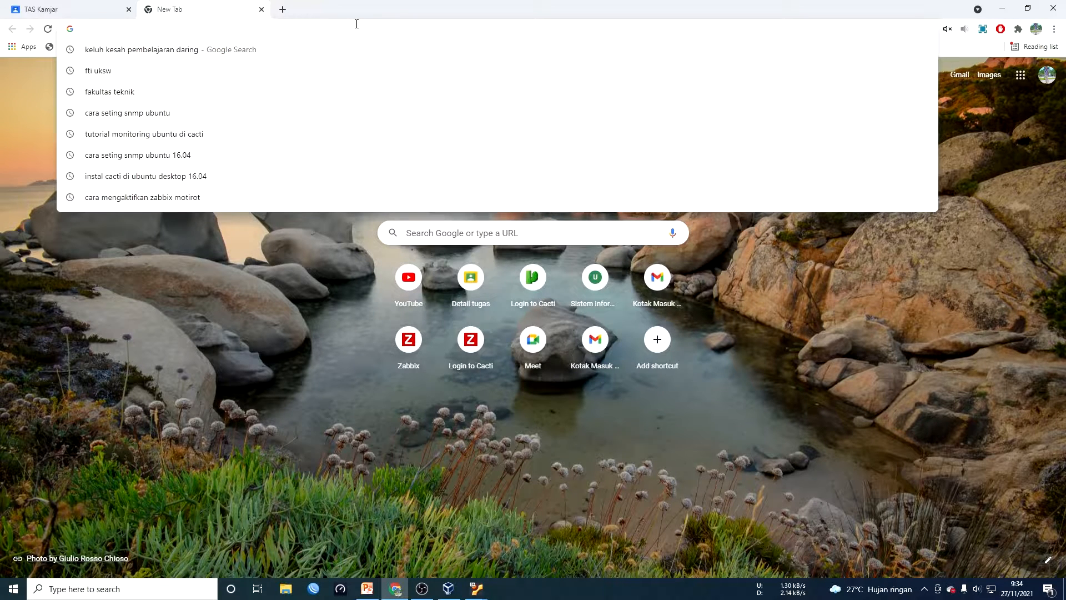
{"action": "type", "text": "192.1"}
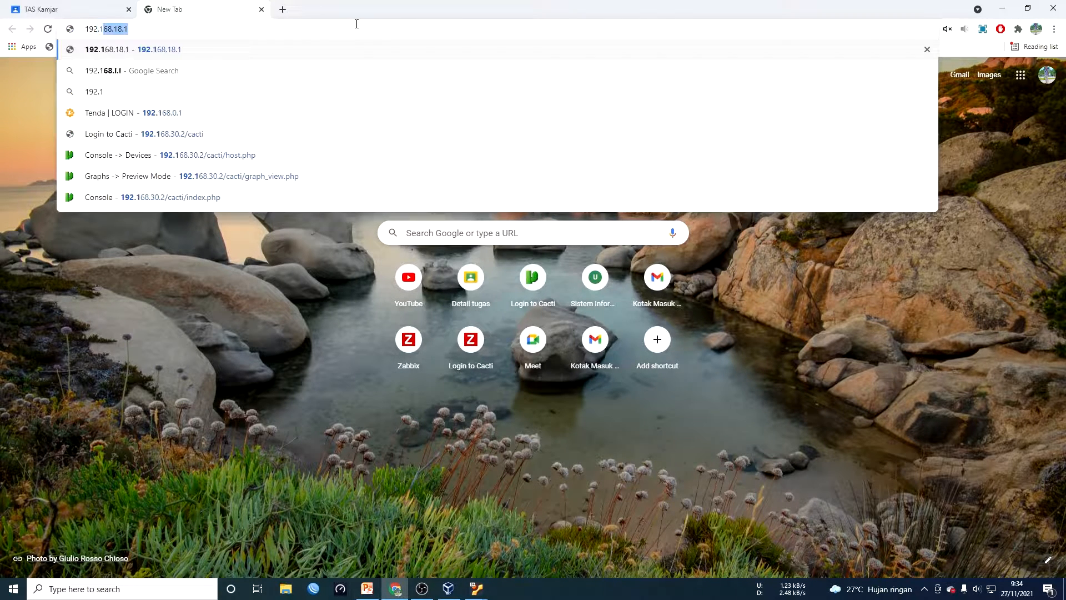
{"action": "type", "text": "68.30.1"}
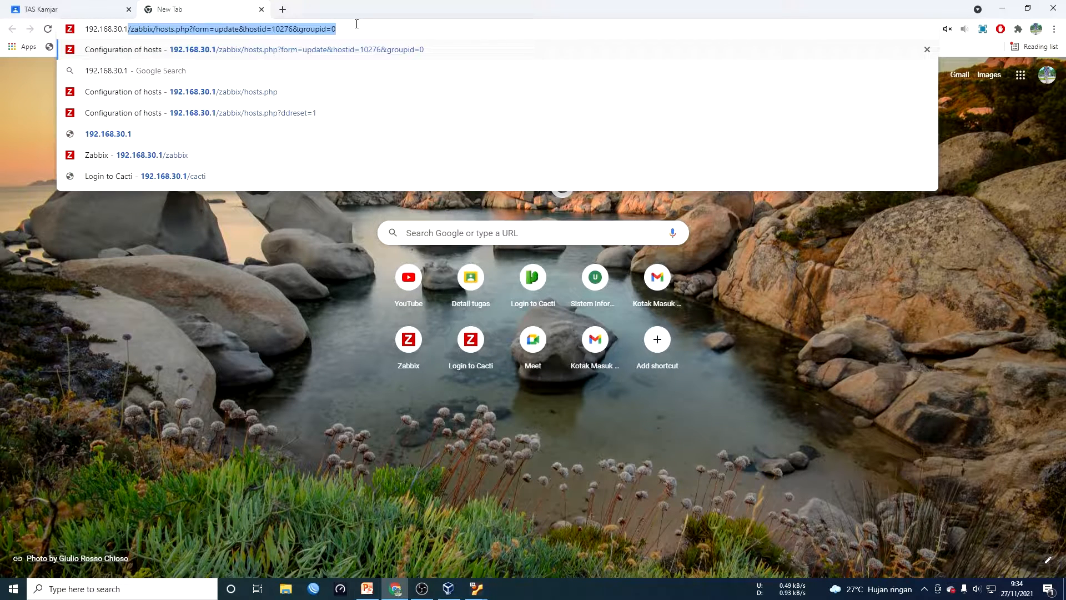
{"action": "type", "text": "/cacti"}
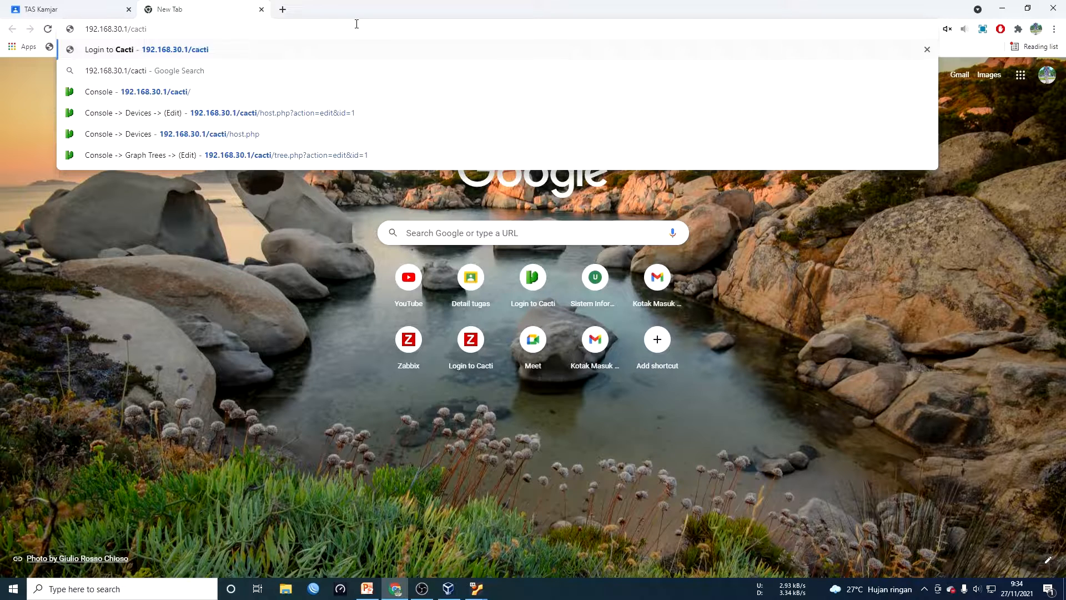
{"action": "key", "text": "Return"}
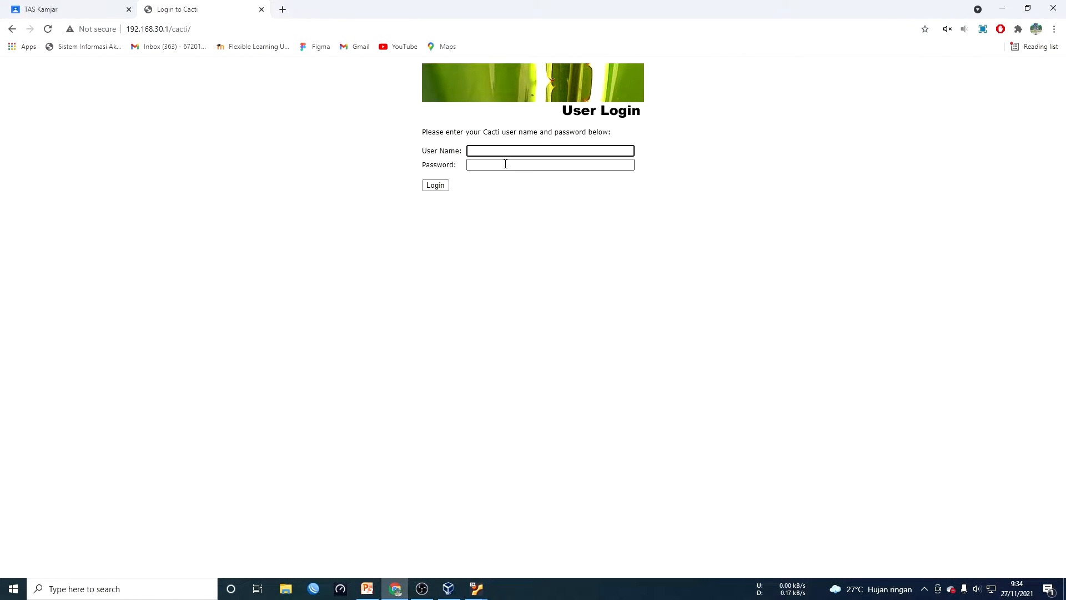
Change the address to 192.168.30.2/cacti and load that Cacti login page
{"action": "left_click", "coordinate": [196, 30]}
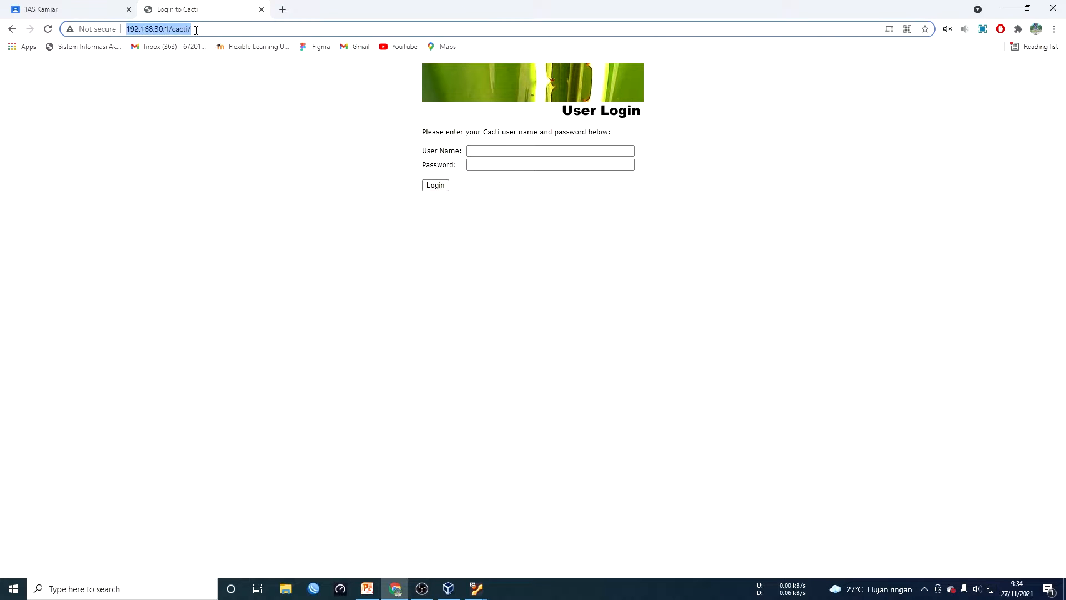
{"action": "key", "text": "Home"}
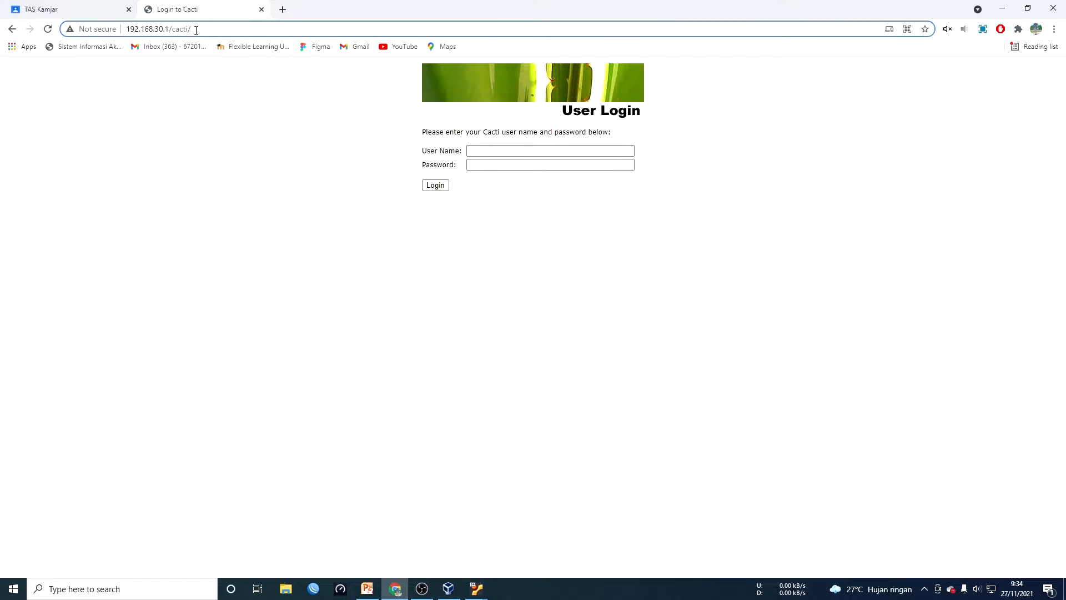
{"action": "key", "text": "Right"}
{"action": "key", "text": "Right"}
{"action": "key", "text": "Right"}
{"action": "key", "text": "Right"}
{"action": "key", "text": "BackSpace"}
{"action": "type", "text": "2"}
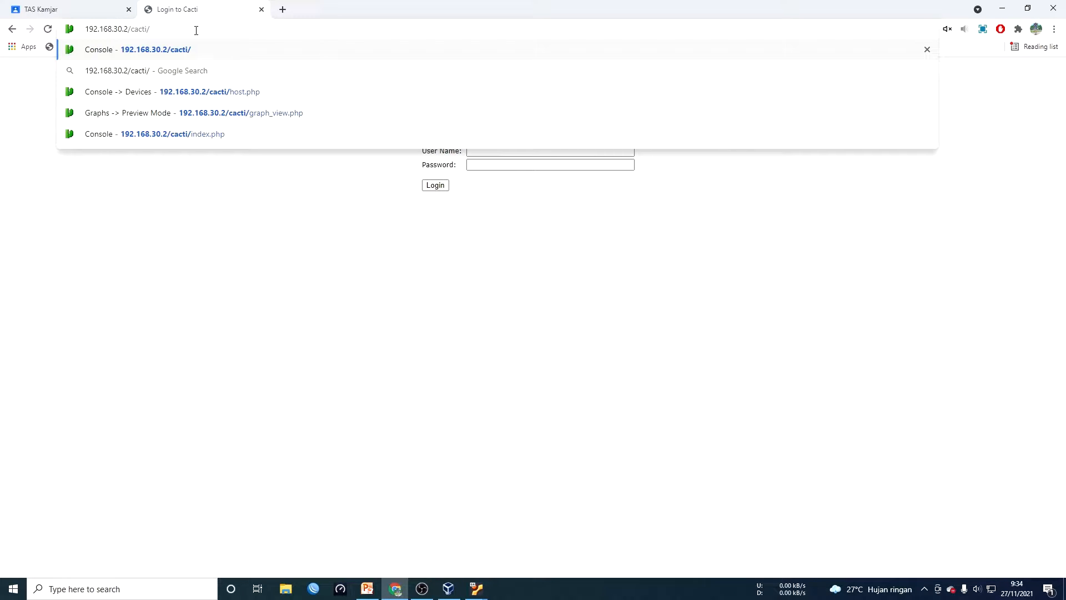
{"action": "key", "text": "Return"}
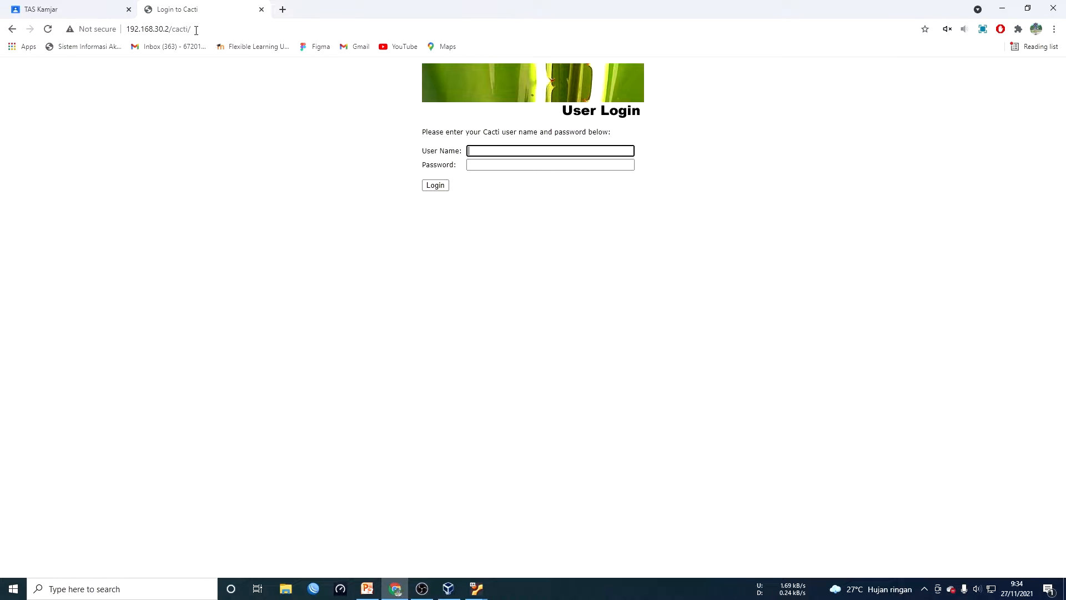
Log in to Cacti with the admin user name and its password
{"action": "left_click", "coordinate": [505, 151]}
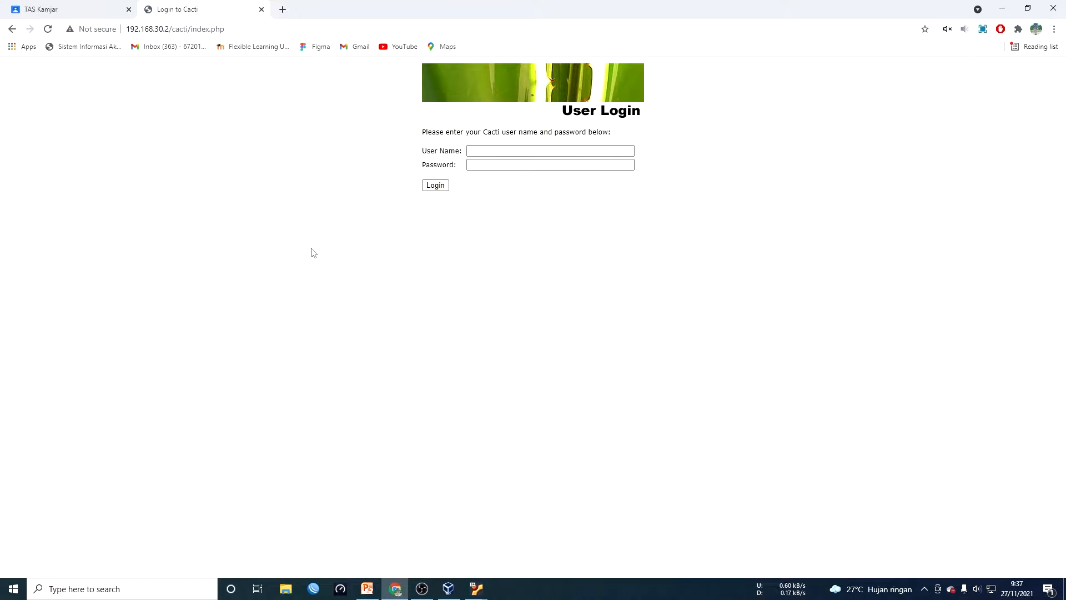
{"action": "left_click", "coordinate": [594, 155]}
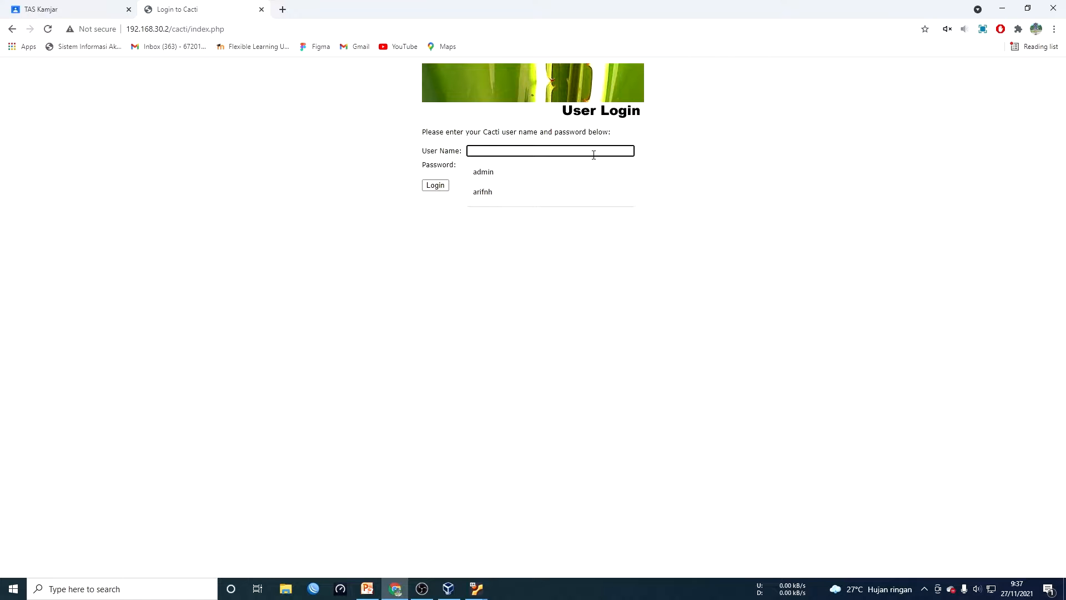
{"action": "type", "text": "admin"}
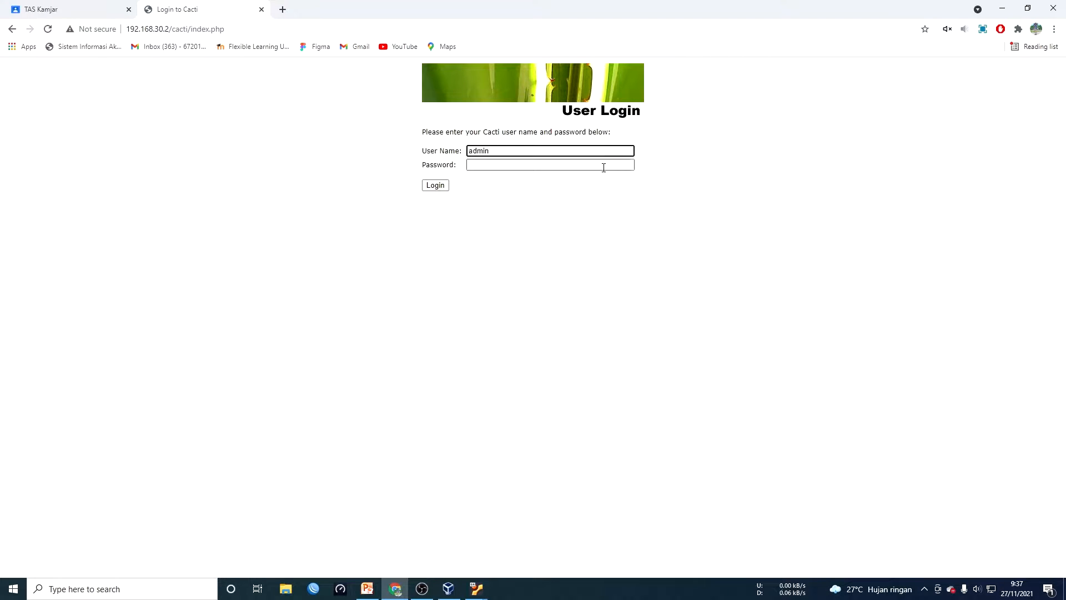
{"action": "left_click", "coordinate": [604, 165]}
{"action": "key", "text": "Return"}
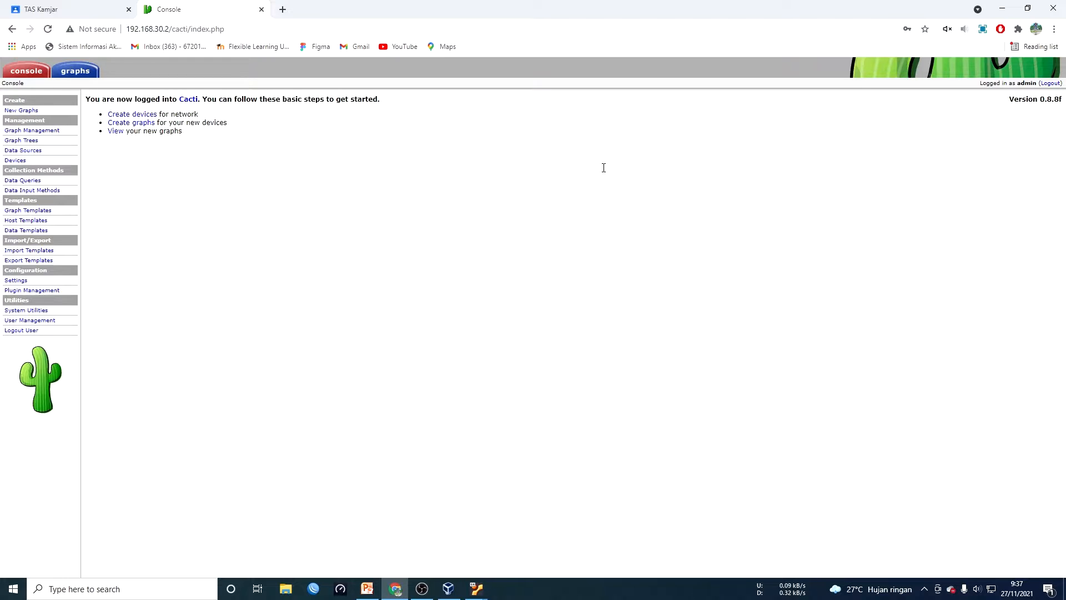
Look over Data Sources and the empty Default Tree graph view, then return to the Console
{"action": "left_click", "coordinate": [38, 151]}
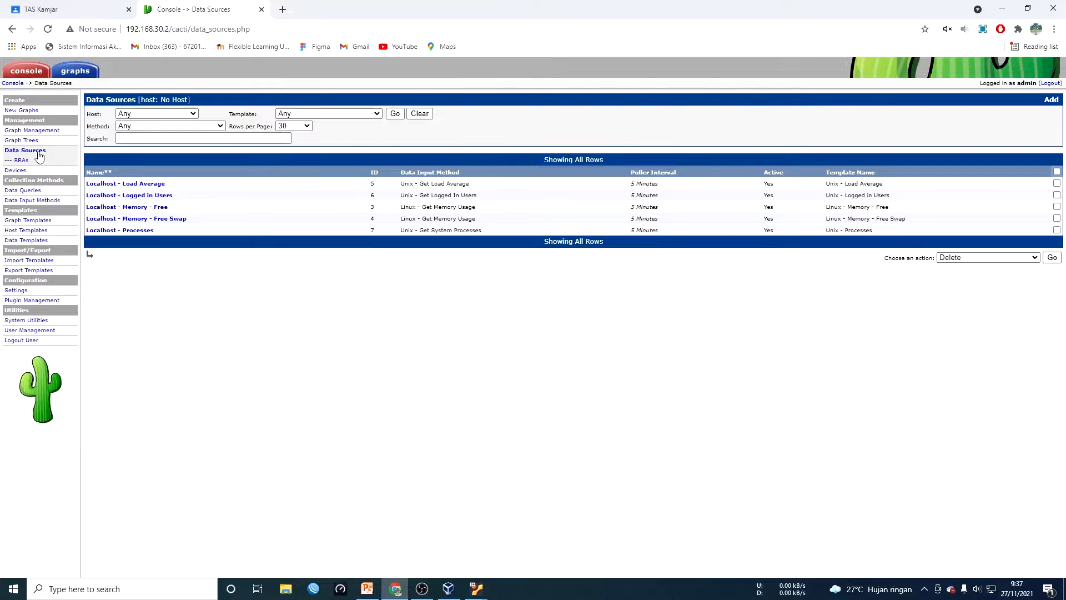
{"action": "left_click", "coordinate": [63, 76]}
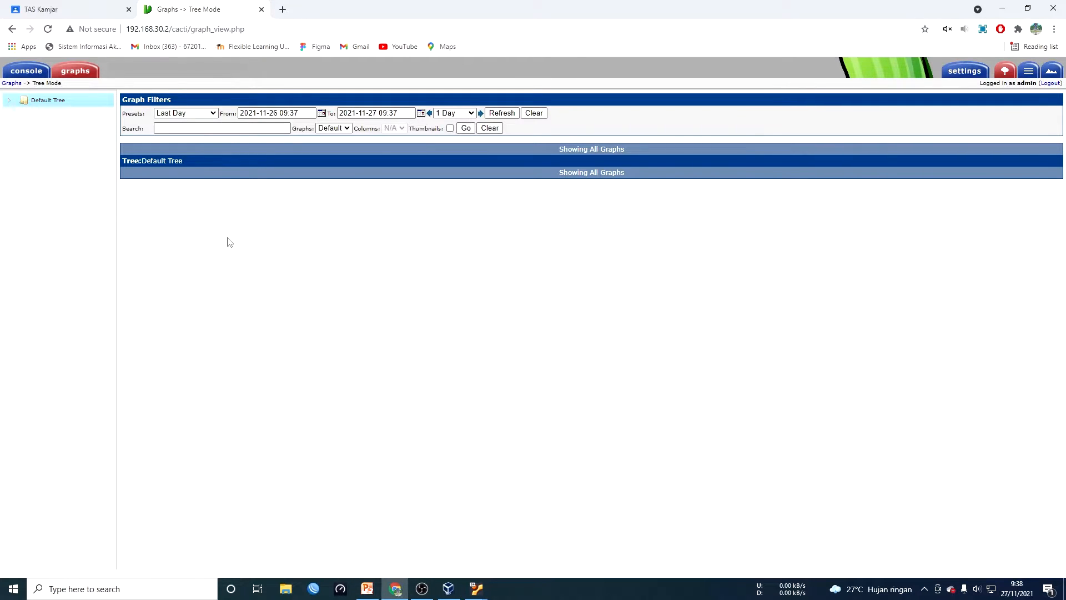
{"action": "left_click", "coordinate": [38, 71]}
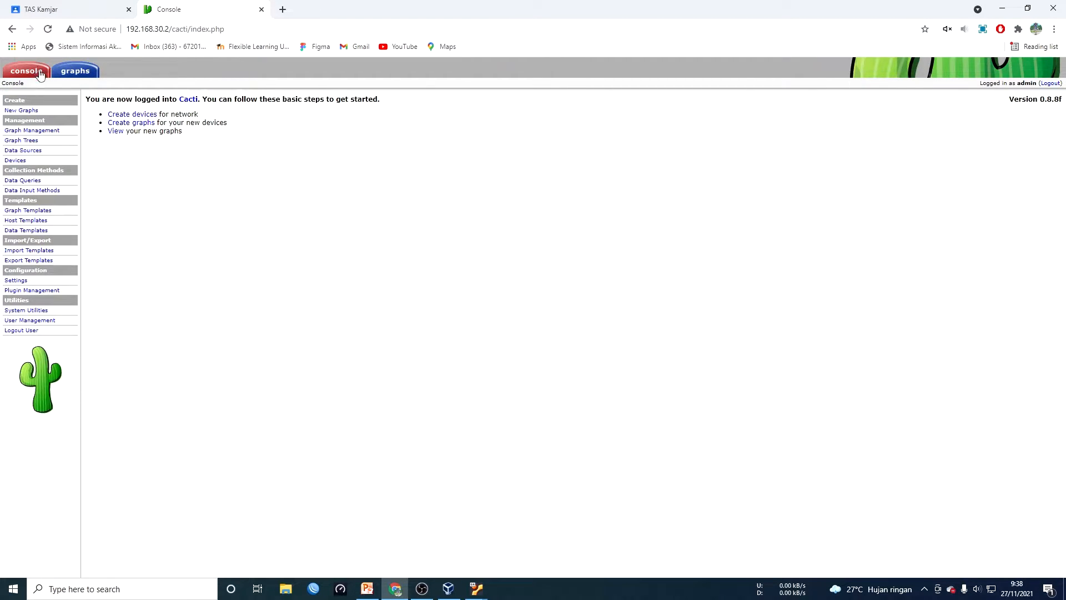
{"action": "left_click", "coordinate": [47, 322]}
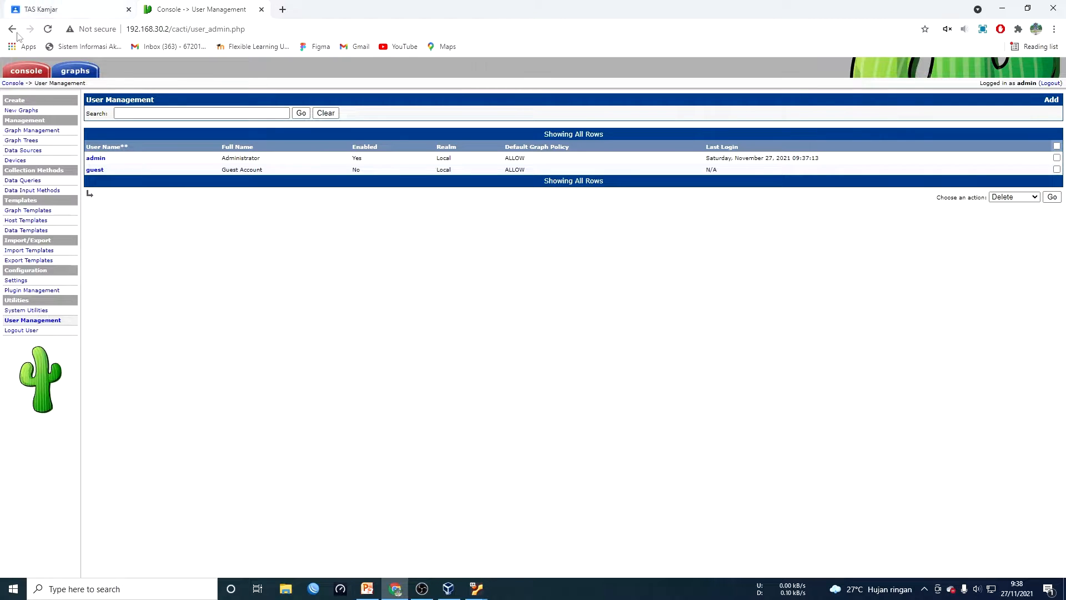
{"action": "left_click", "coordinate": [77, 71]}
{"action": "left_click", "coordinate": [23, 104]}
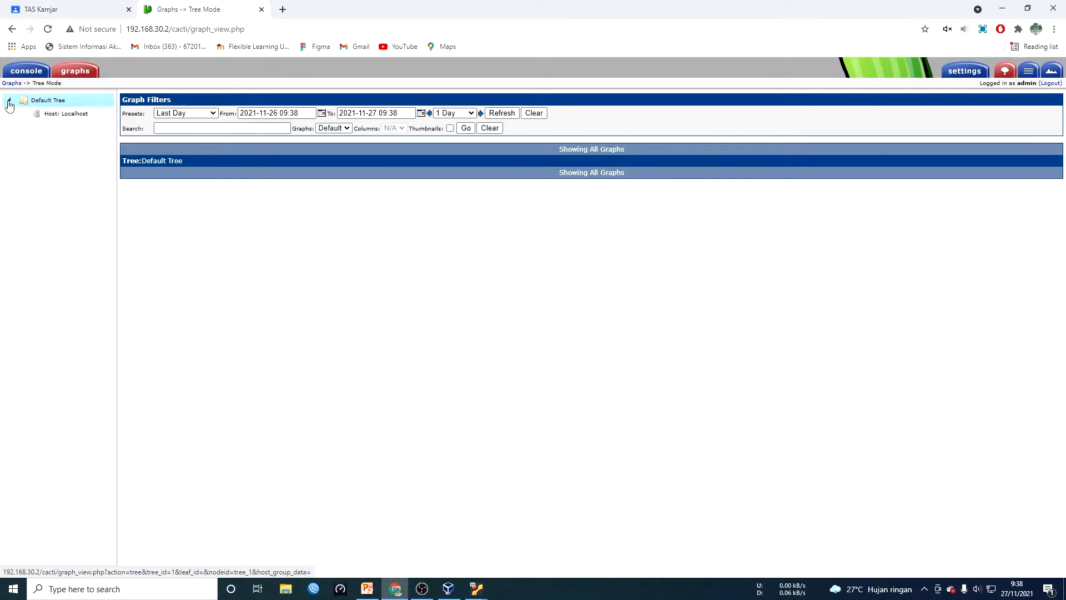
{"action": "left_click", "coordinate": [53, 114]}
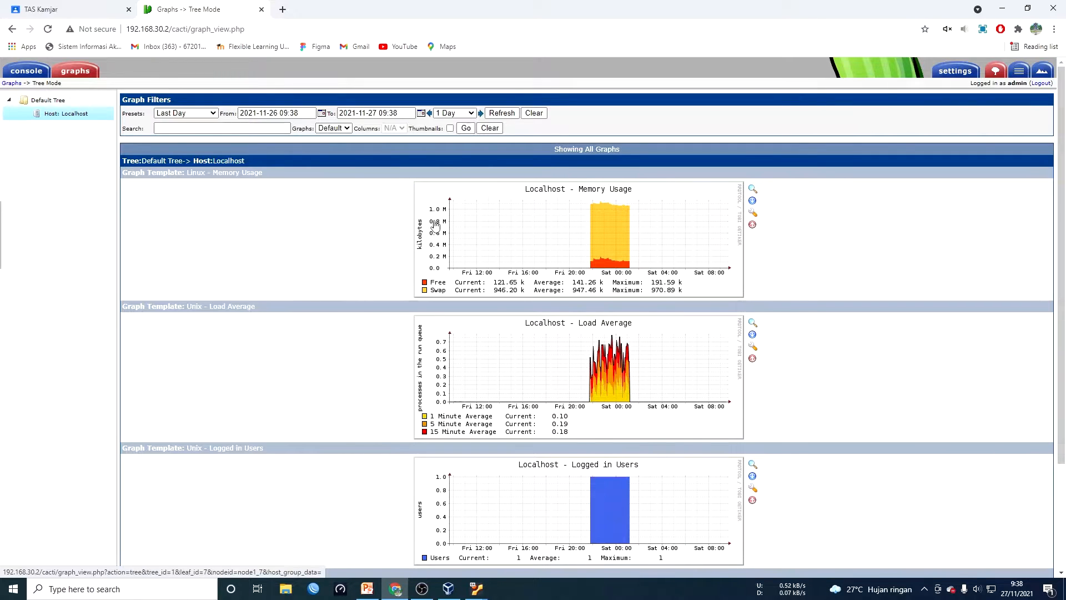
{"action": "left_click", "coordinate": [26, 71]}
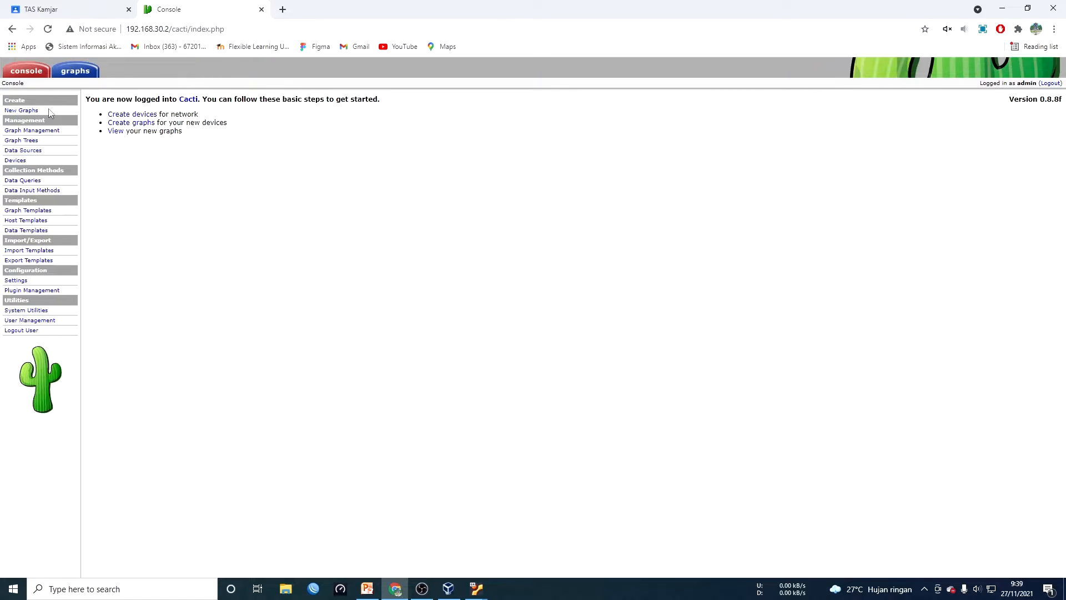
Add a graph tree named 'monitoring ubuntu server' and save it
{"action": "left_click", "coordinate": [35, 144]}
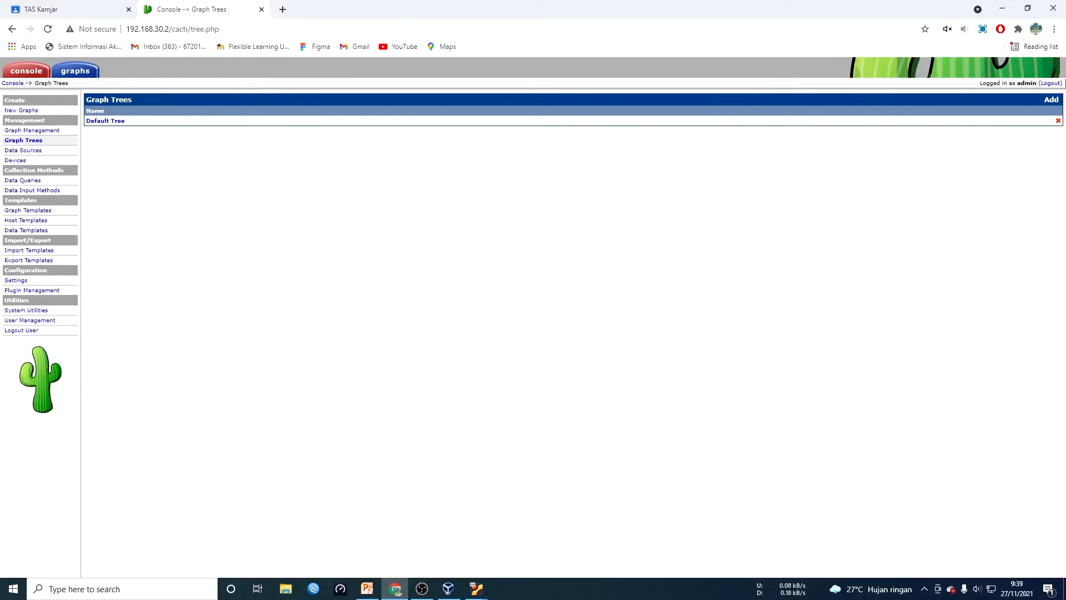
{"action": "left_click", "coordinate": [1050, 100]}
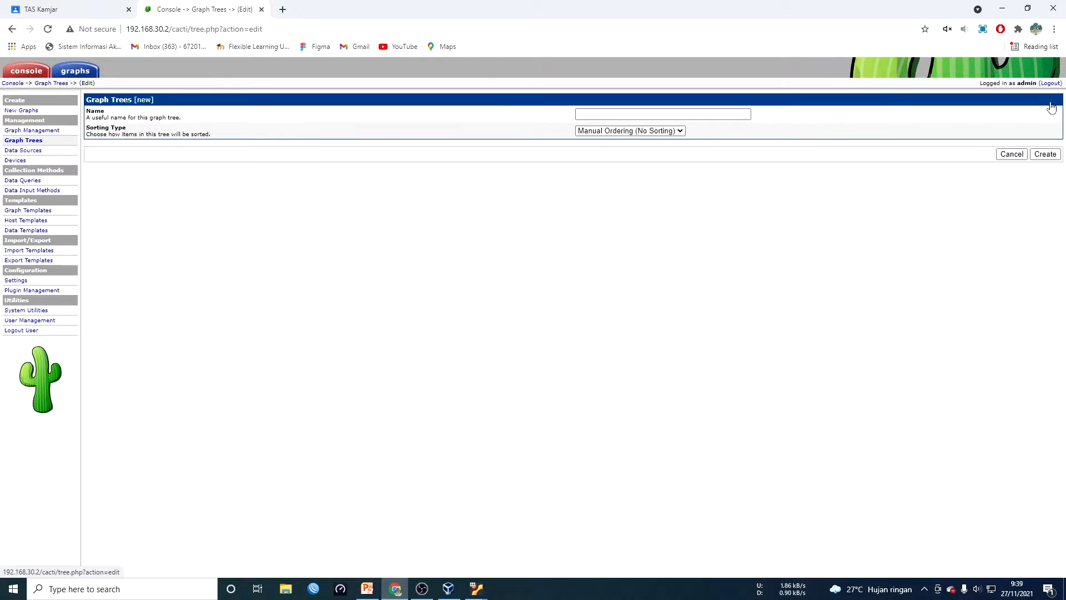
{"action": "left_click", "coordinate": [717, 116]}
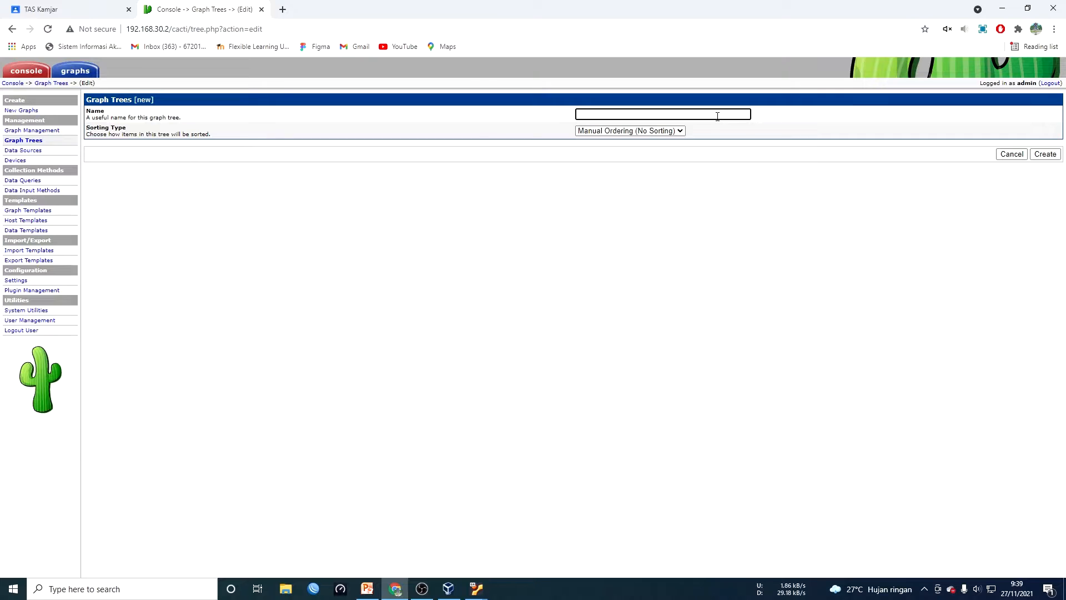
{"action": "type", "text": "monitoring ubuntu server"}
{"action": "left_click", "coordinate": [1045, 155]}
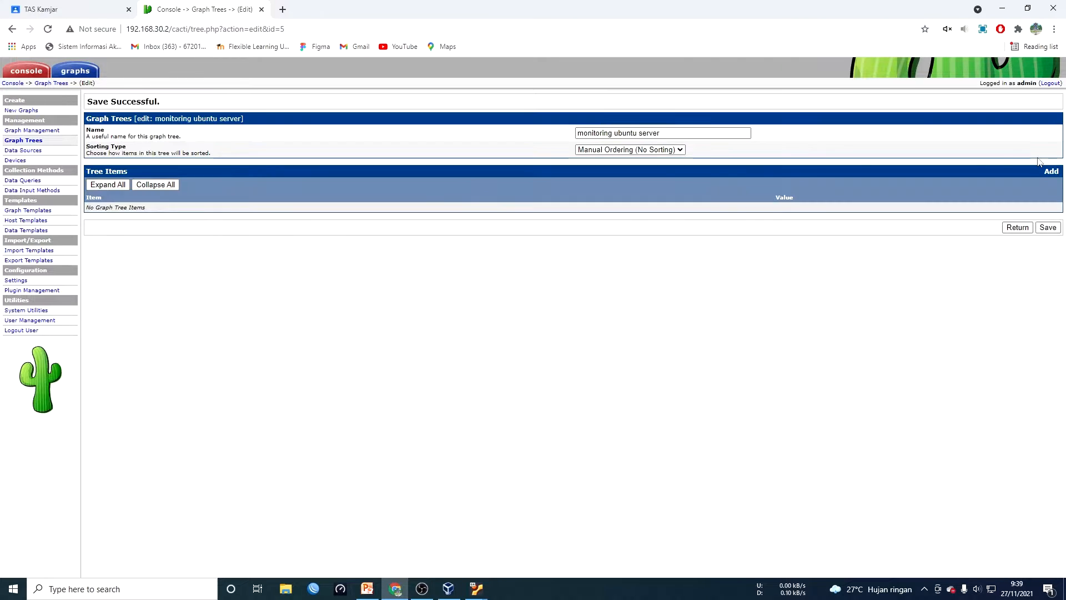
{"action": "left_click", "coordinate": [1049, 229]}
View the empty 'monitoring ubuntu server' tree under graphs, then go back to the console
{"action": "left_click", "coordinate": [84, 74]}
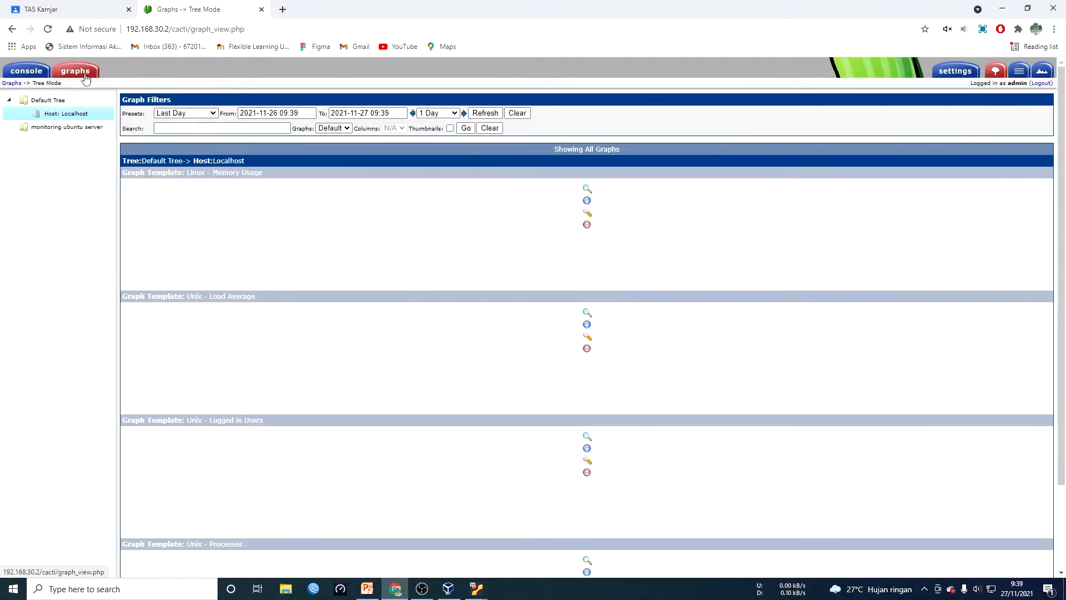
{"action": "left_click", "coordinate": [37, 129]}
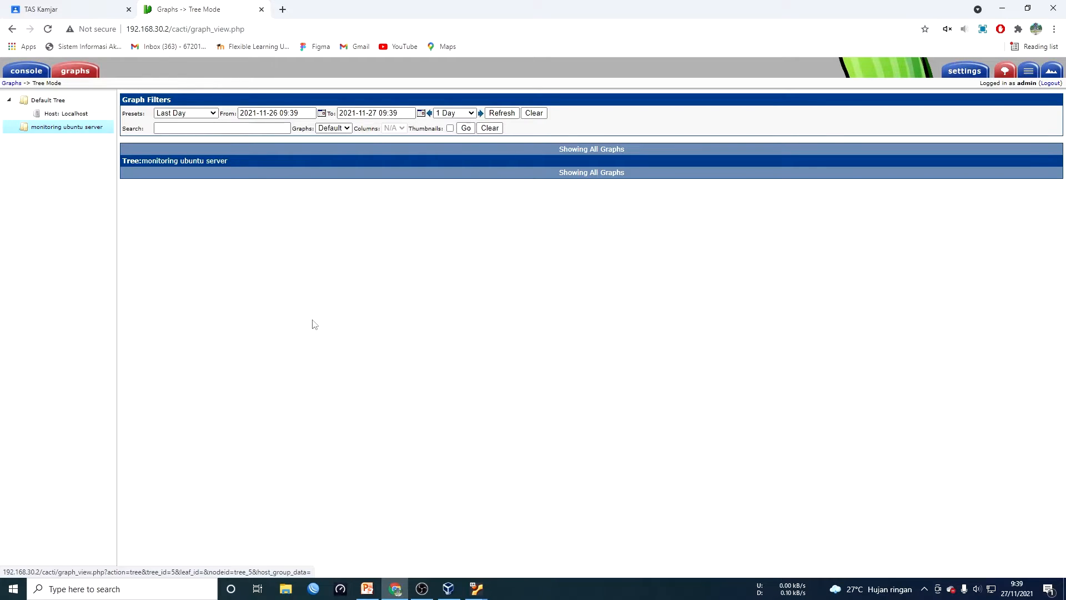
{"action": "left_click", "coordinate": [472, 581]}
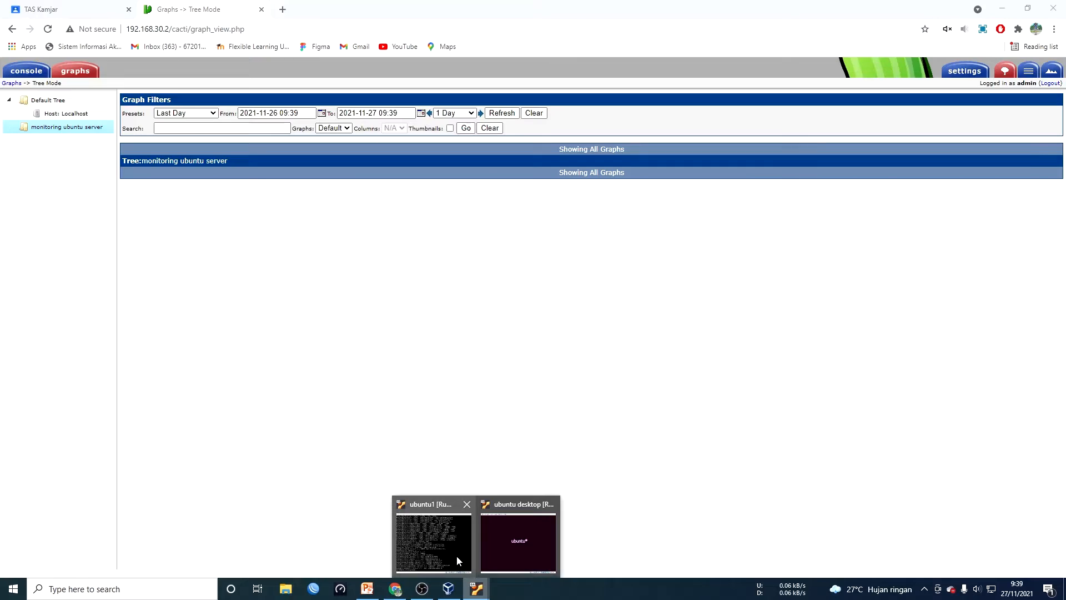
{"action": "mouse_move", "coordinate": [457, 555]}
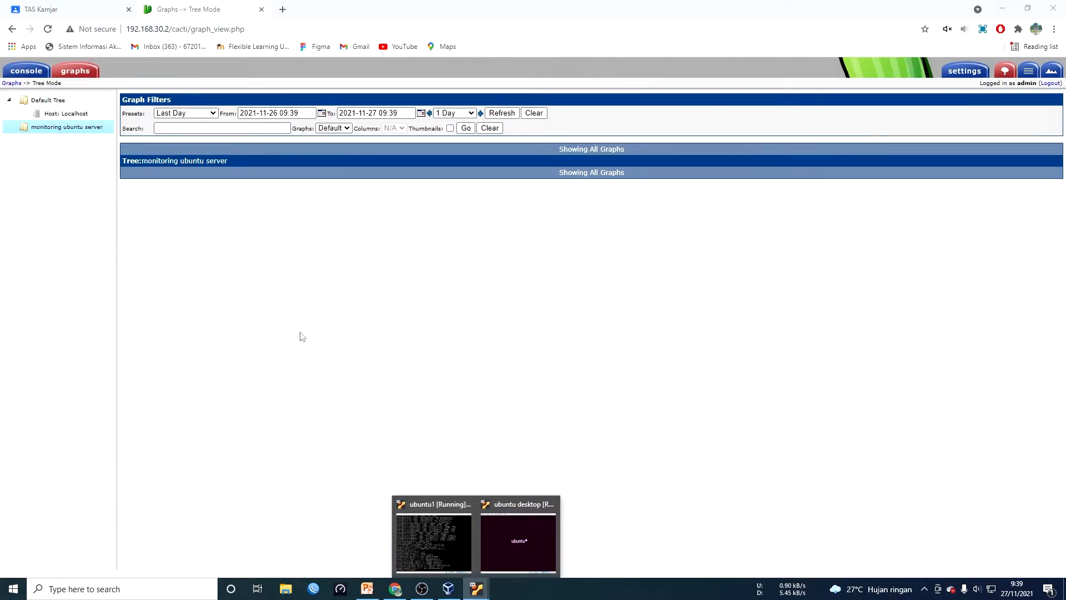
{"action": "left_click", "coordinate": [36, 74]}
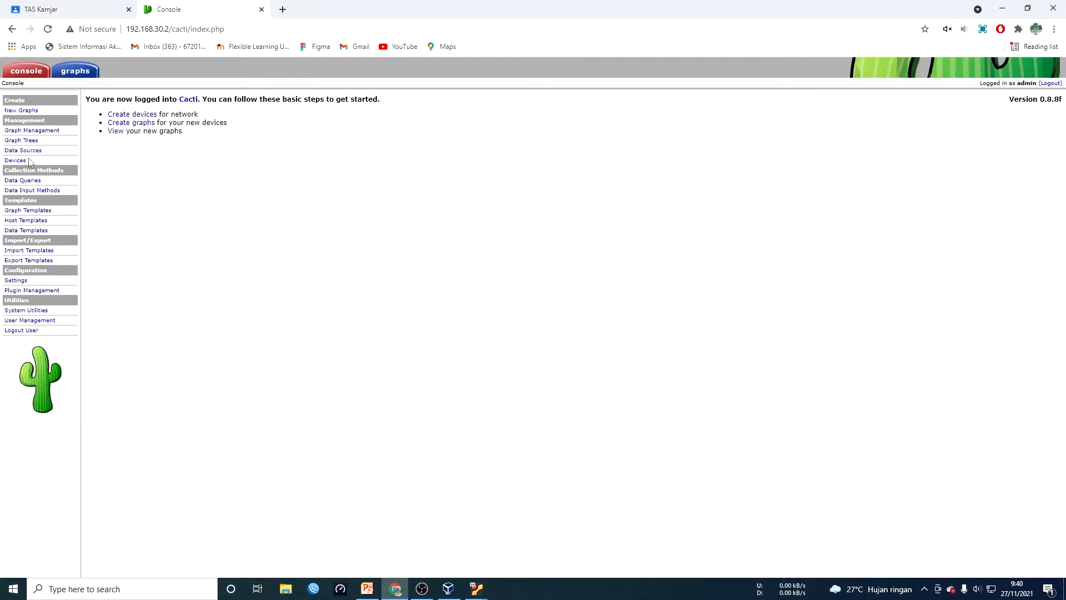
Open the Devices list, showing only Localhost, and start a new device
{"action": "left_click", "coordinate": [122, 116]}
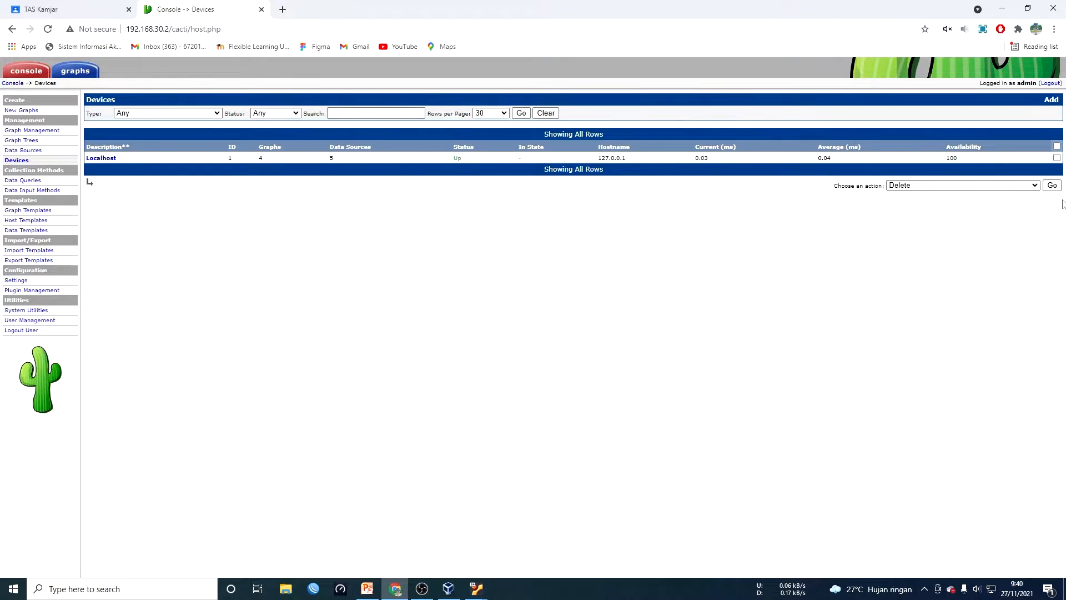
{"action": "left_click", "coordinate": [1051, 101]}
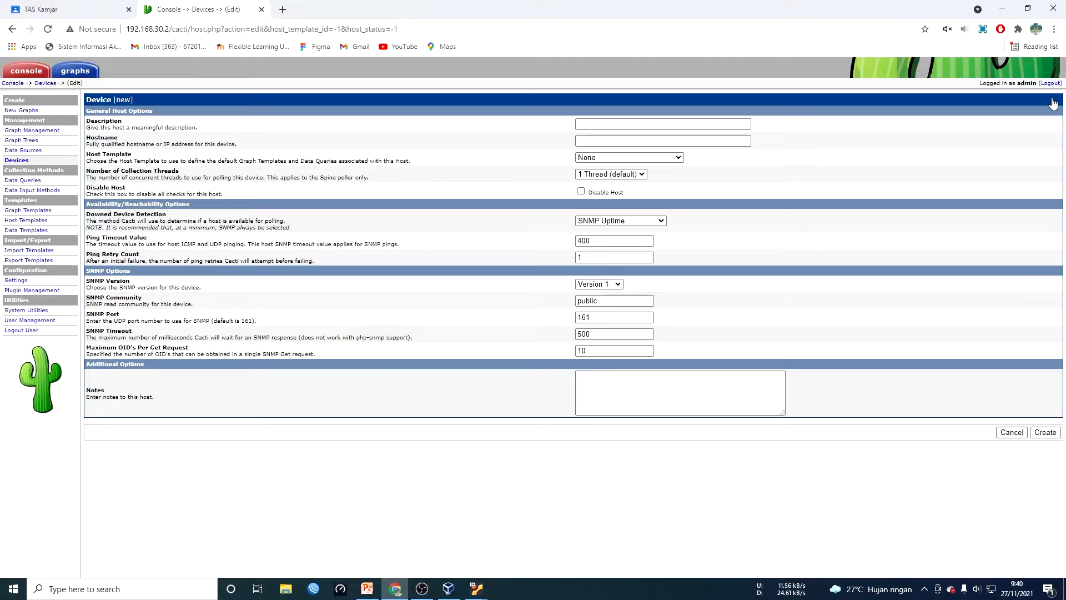
Enter description 'ubuntu server', hostname 192.168.30.1, and Generic SNMP-enabled Host template
{"action": "left_click", "coordinate": [644, 128]}
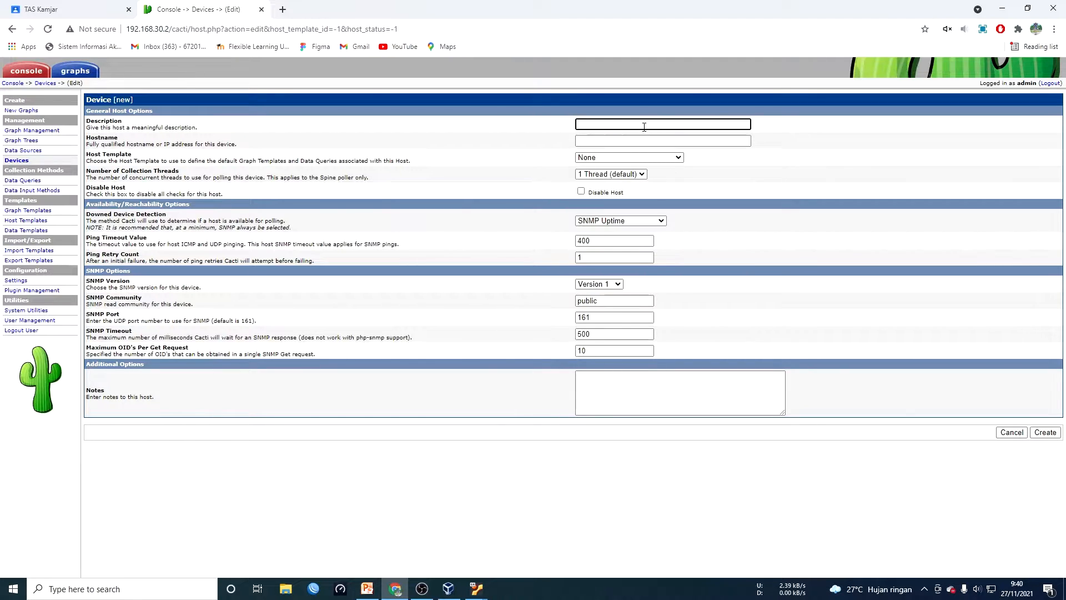
{"action": "type", "text": "ubuntu server"}
{"action": "left_click", "coordinate": [658, 142]}
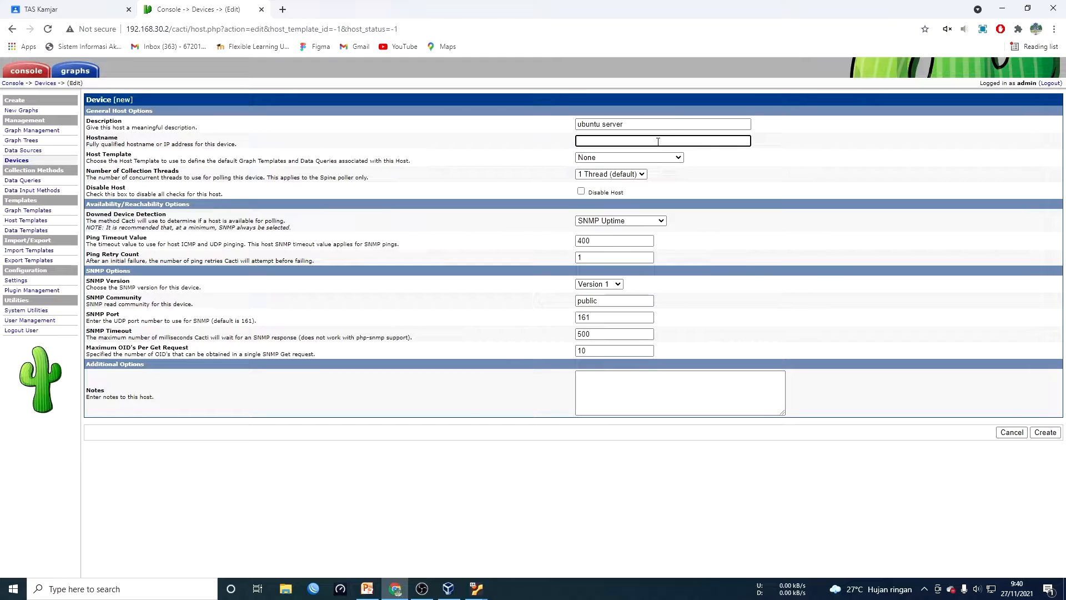
{"action": "type", "text": "192.168.30.1"}
{"action": "left_click", "coordinate": [666, 158]}
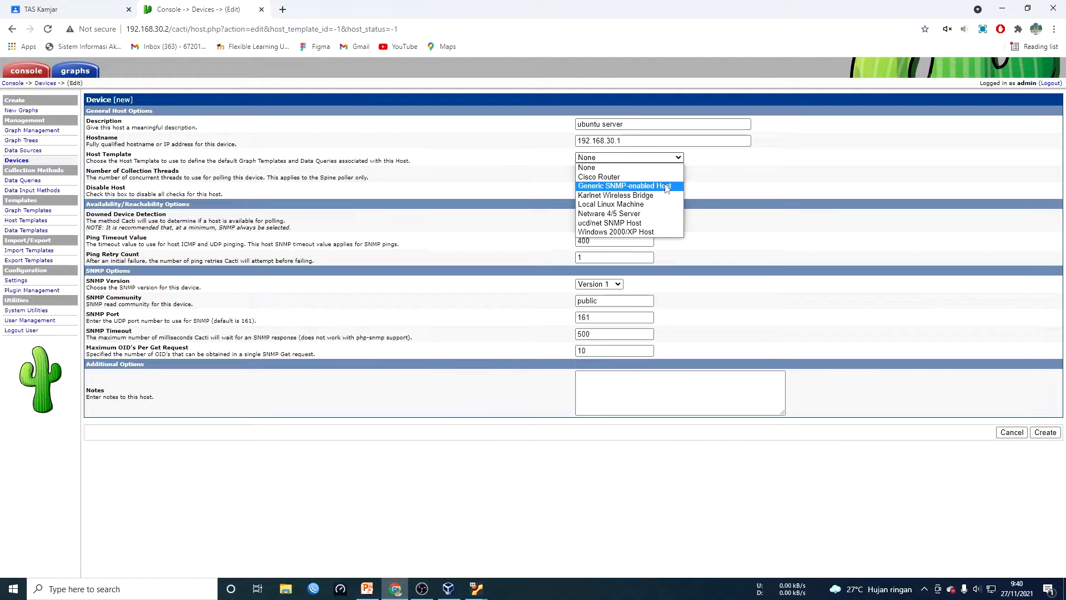
{"action": "left_click", "coordinate": [667, 186]}
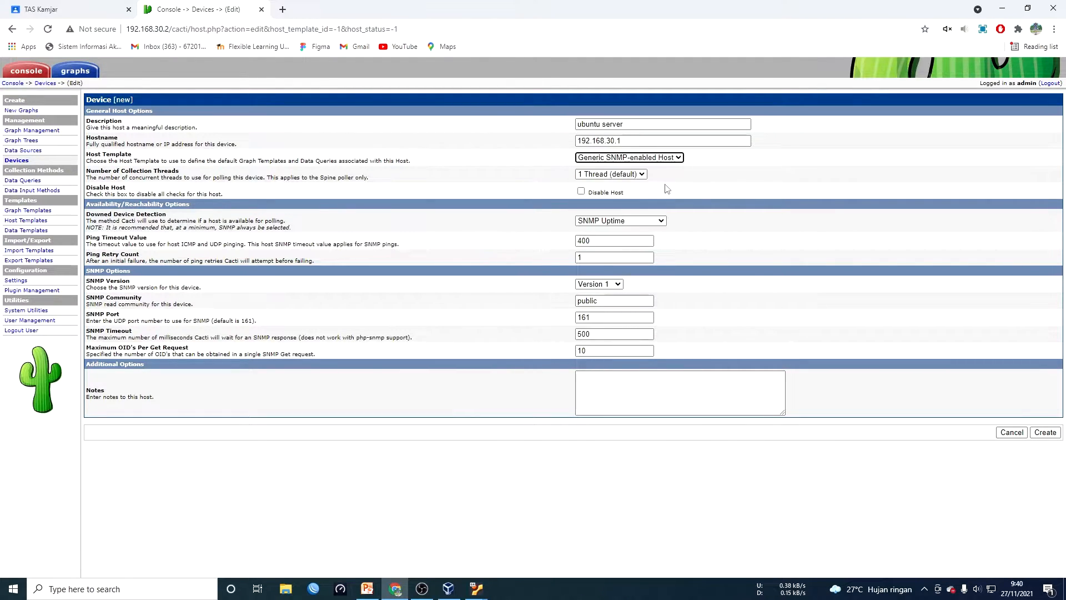
{"action": "left_click", "coordinate": [637, 300]}
{"action": "left_click_drag", "start_coordinate": [639, 303], "coordinate": [546, 300]}
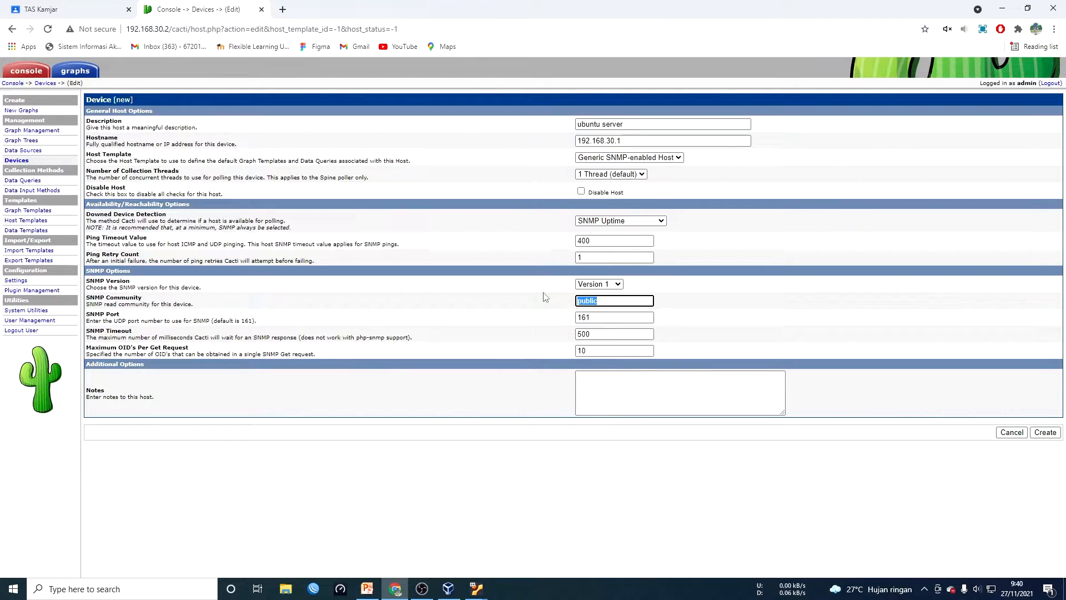
{"action": "left_click", "coordinate": [1047, 437]}
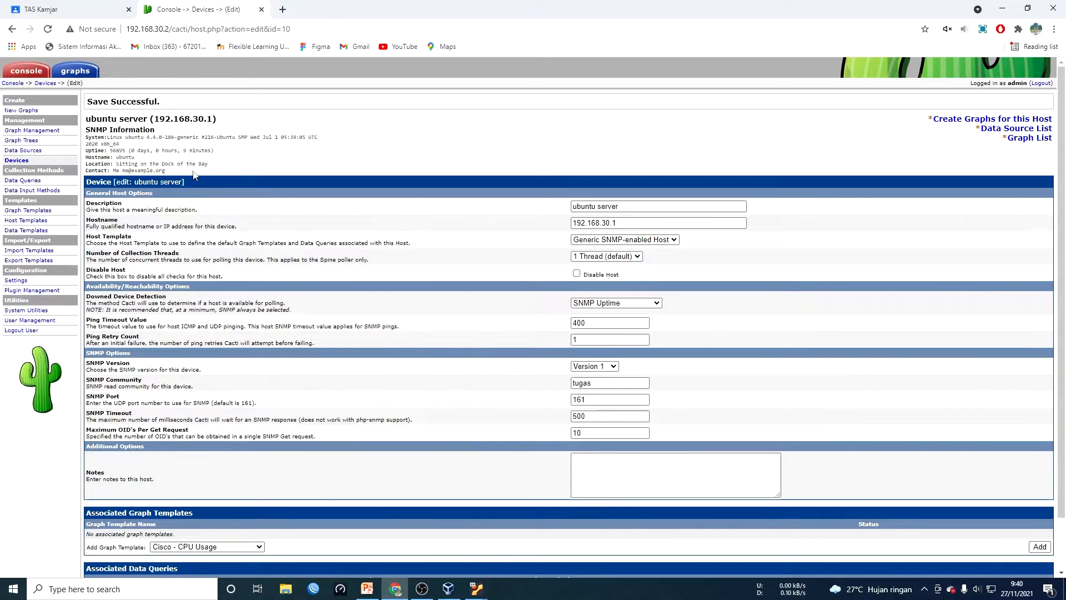
Highlight the SNMP system information the ubuntu server reports on its device page
{"action": "left_click_drag", "start_coordinate": [194, 174], "coordinate": [86, 130]}
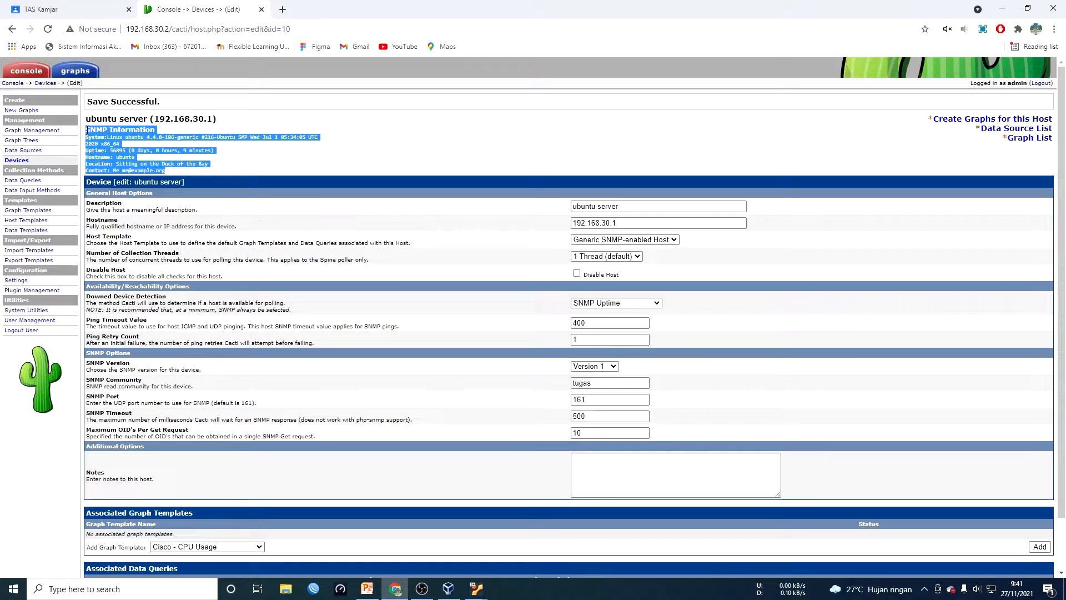
{"action": "left_click", "coordinate": [248, 158]}
{"action": "left_click_drag", "start_coordinate": [88, 131], "coordinate": [167, 172]}
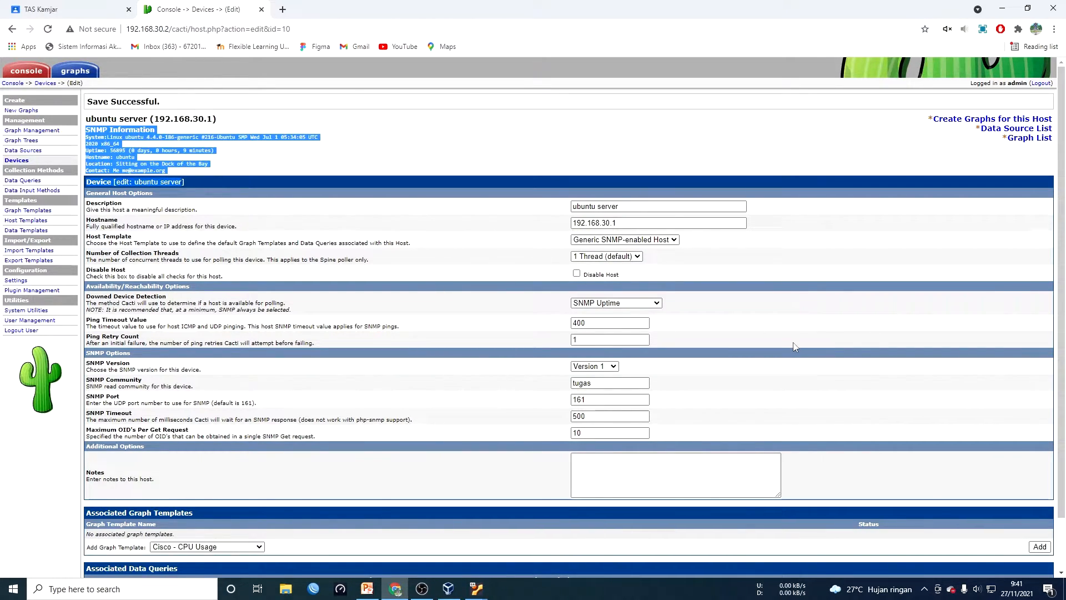
{"action": "scroll", "coordinate": [794, 347], "scroll_direction": "down", "scroll_amount": 1}
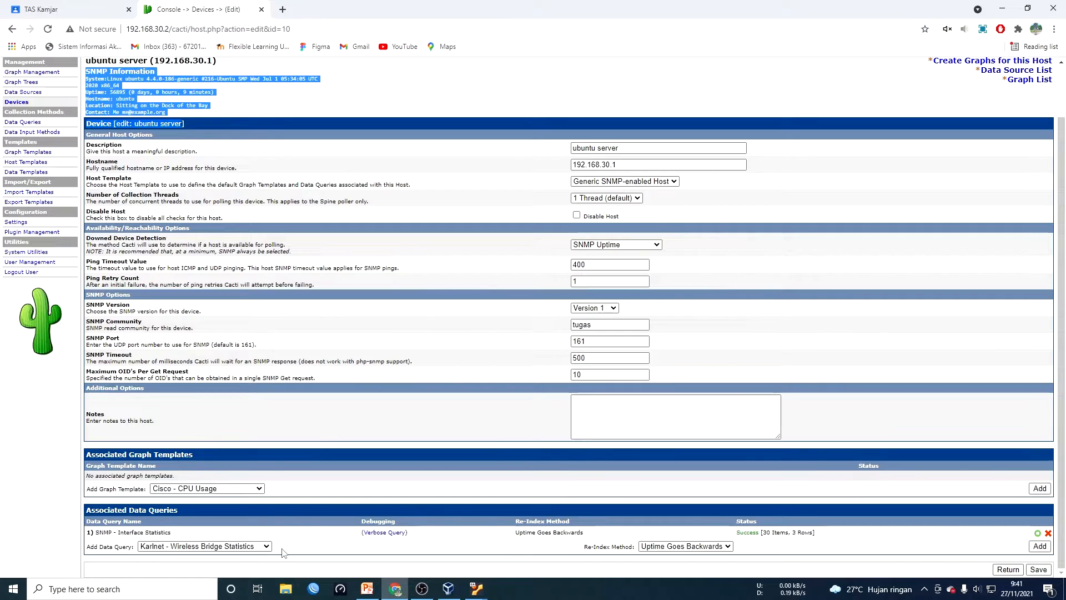
Add the SNMP - Get Mounted Partitions and SNMP - Get Processor Information data queries to the device
{"action": "left_click", "coordinate": [253, 546]}
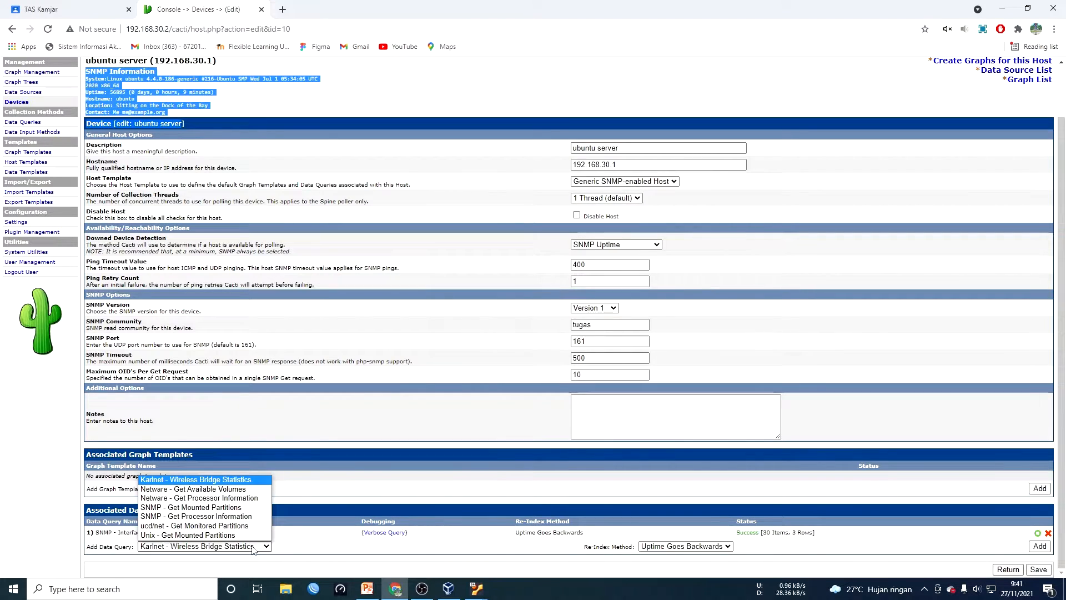
{"action": "left_click", "coordinate": [247, 508]}
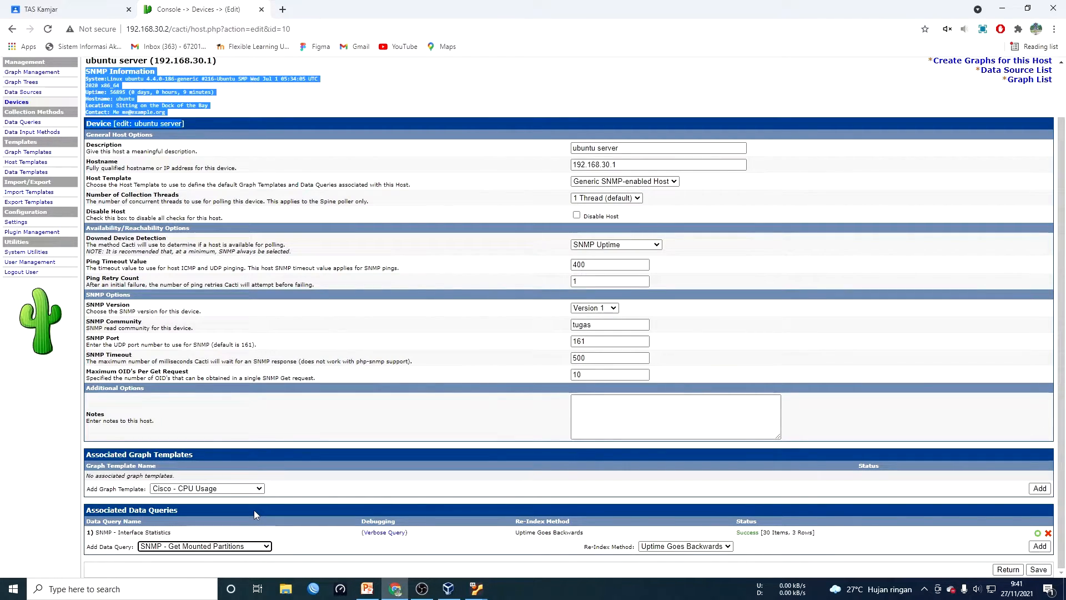
{"action": "left_click", "coordinate": [1036, 547]}
{"action": "scroll", "coordinate": [1034, 552], "scroll_direction": "down", "scroll_amount": 1}
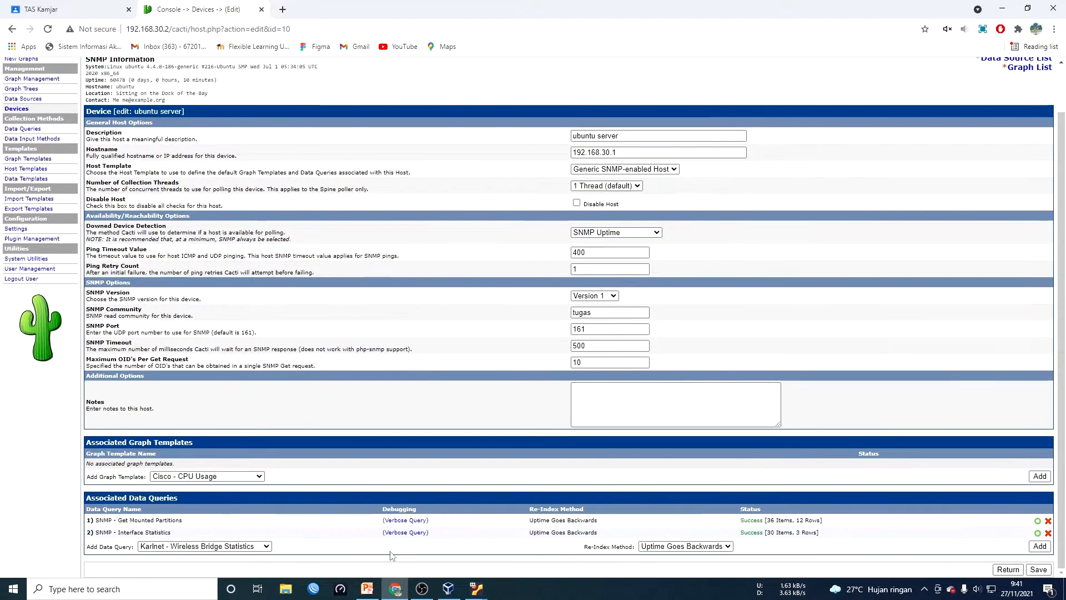
{"action": "left_click", "coordinate": [252, 547]}
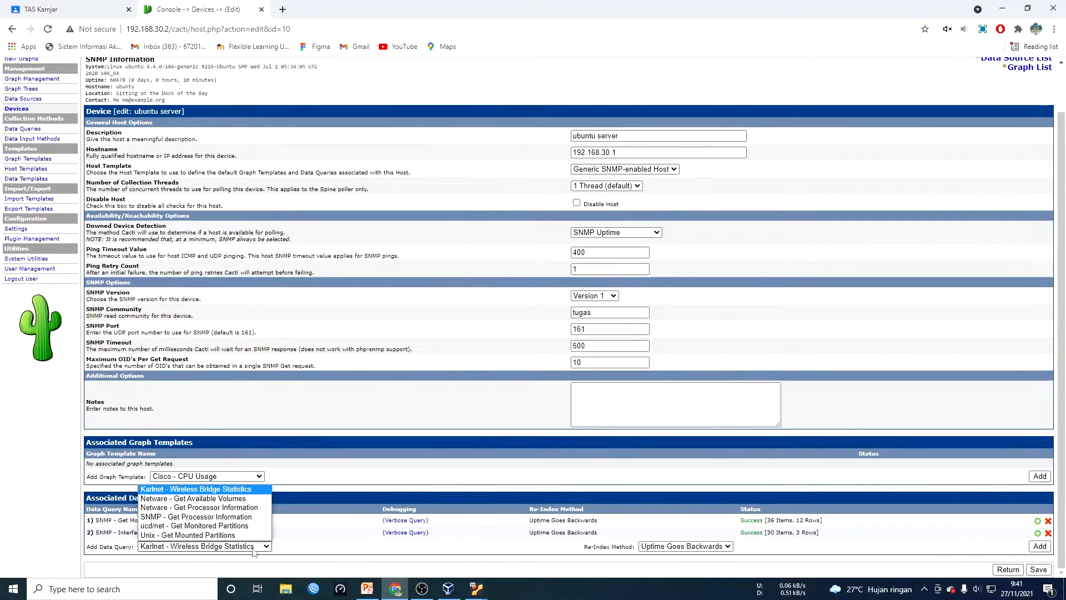
{"action": "left_click", "coordinate": [249, 519]}
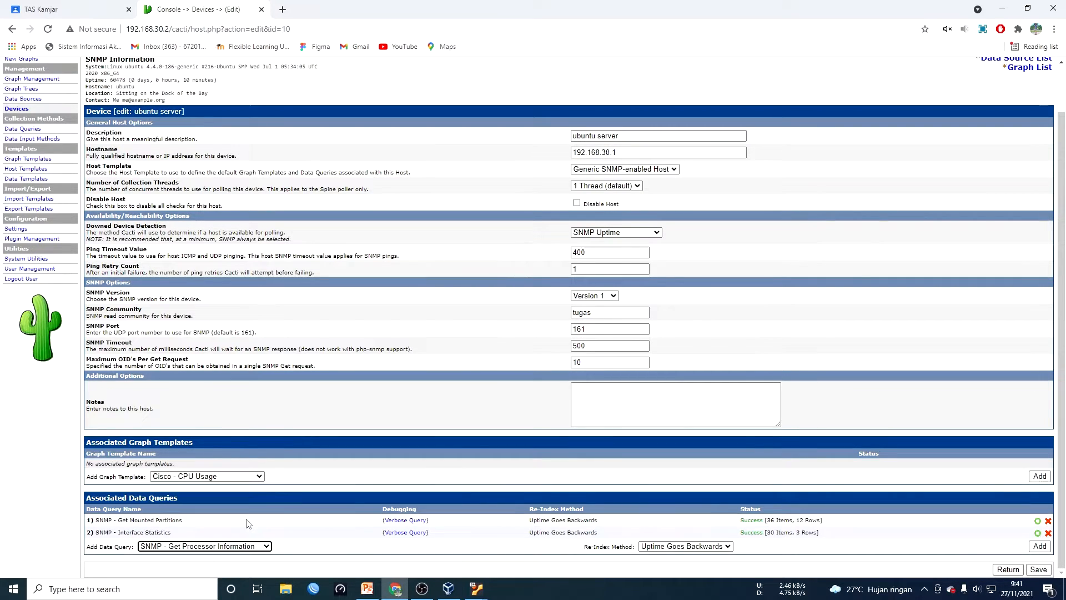
{"action": "left_click", "coordinate": [1040, 547]}
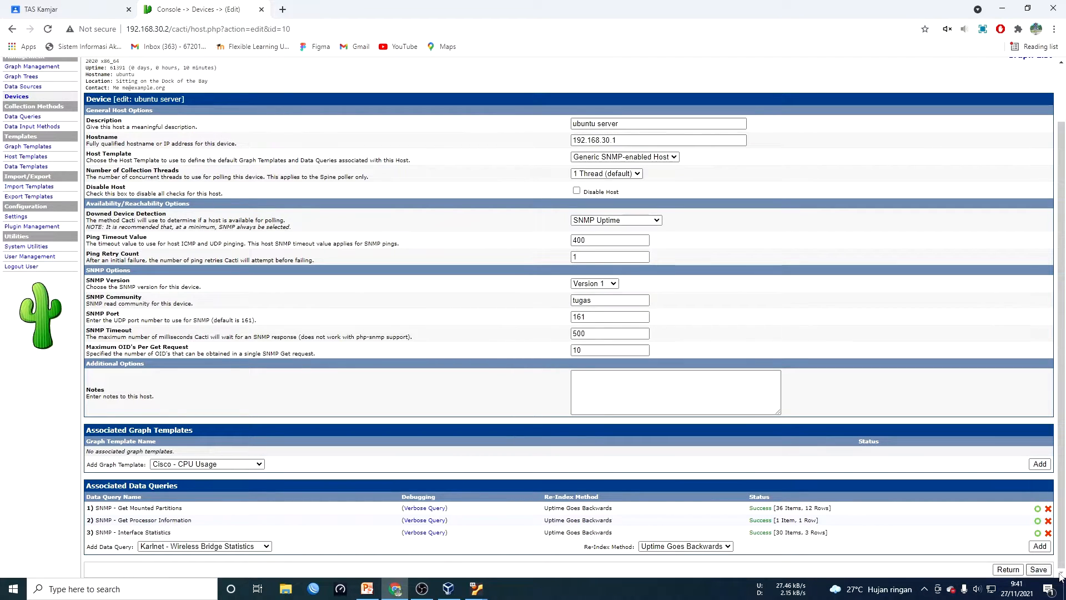
{"action": "left_click", "coordinate": [1038, 569]}
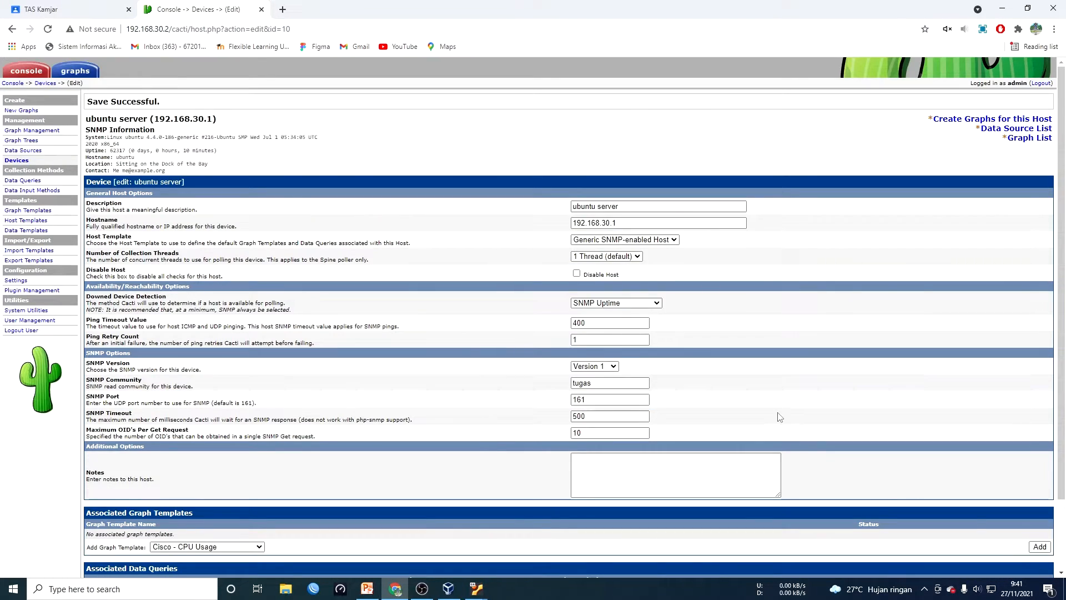
{"action": "scroll", "coordinate": [776, 481], "scroll_direction": "down", "scroll_amount": 3}
{"action": "scroll", "coordinate": [433, 409], "scroll_direction": "up", "scroll_amount": 2}
{"action": "left_click", "coordinate": [944, 123]}
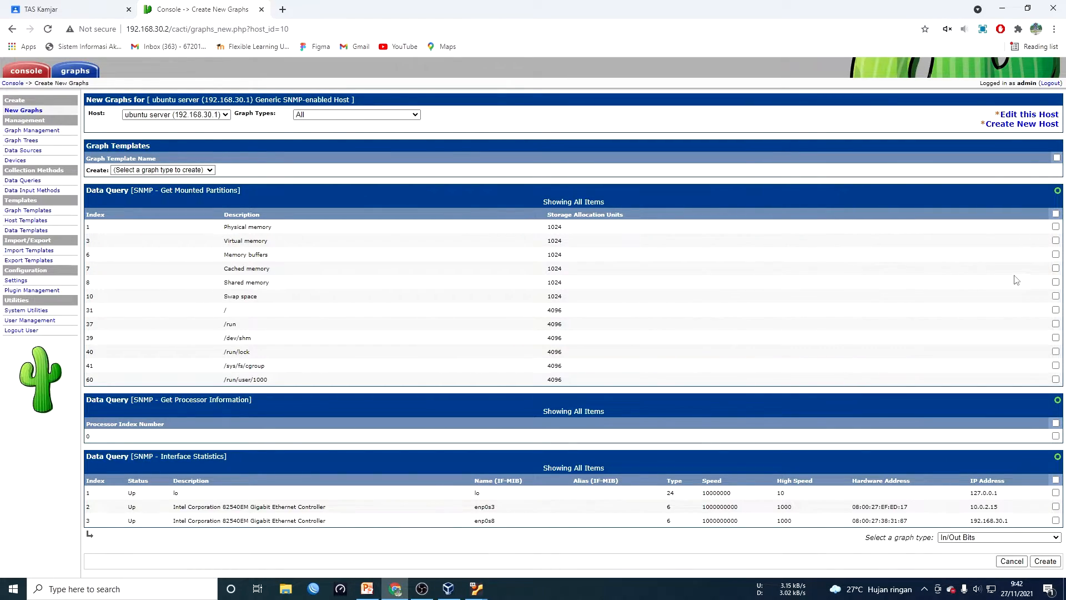
Create graphs for all mounted partitions, CPU 0 utilization and enp0s8 interface traffic
{"action": "left_click", "coordinate": [1055, 214]}
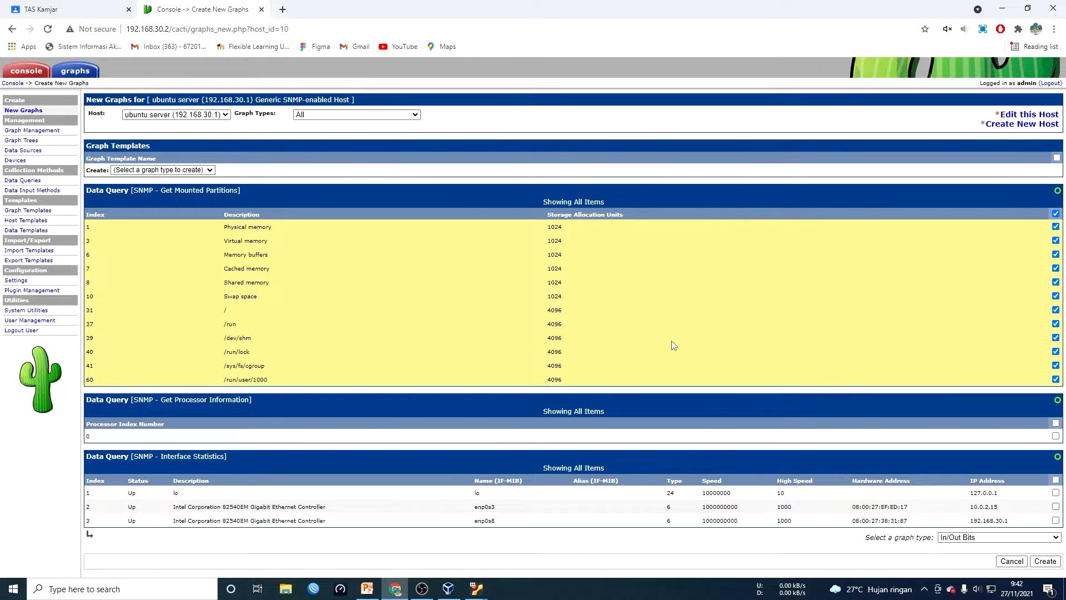
{"action": "left_click", "coordinate": [1055, 436]}
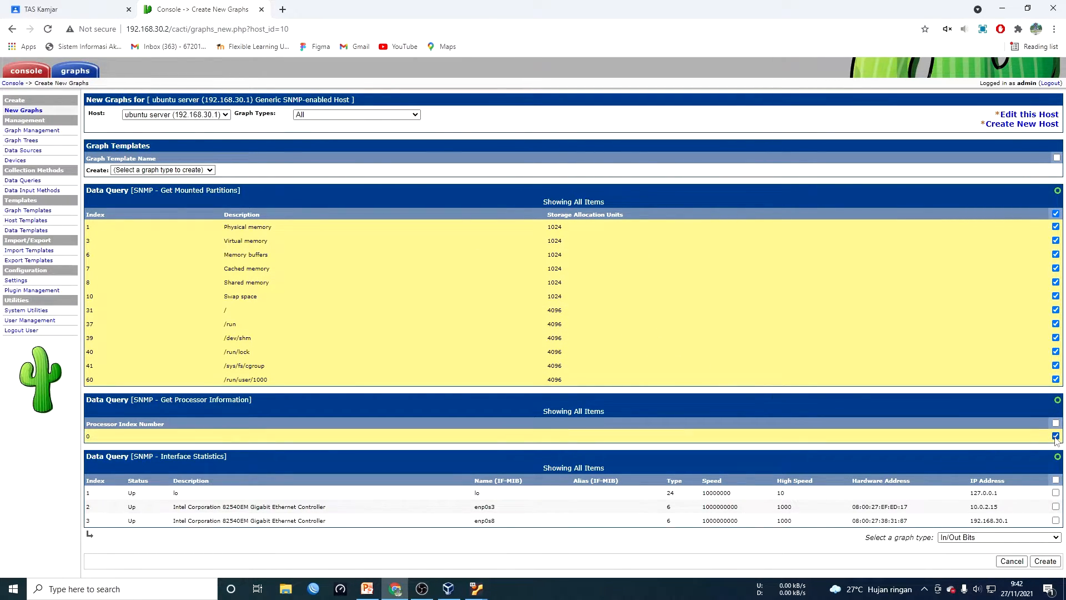
{"action": "left_click", "coordinate": [1055, 520]}
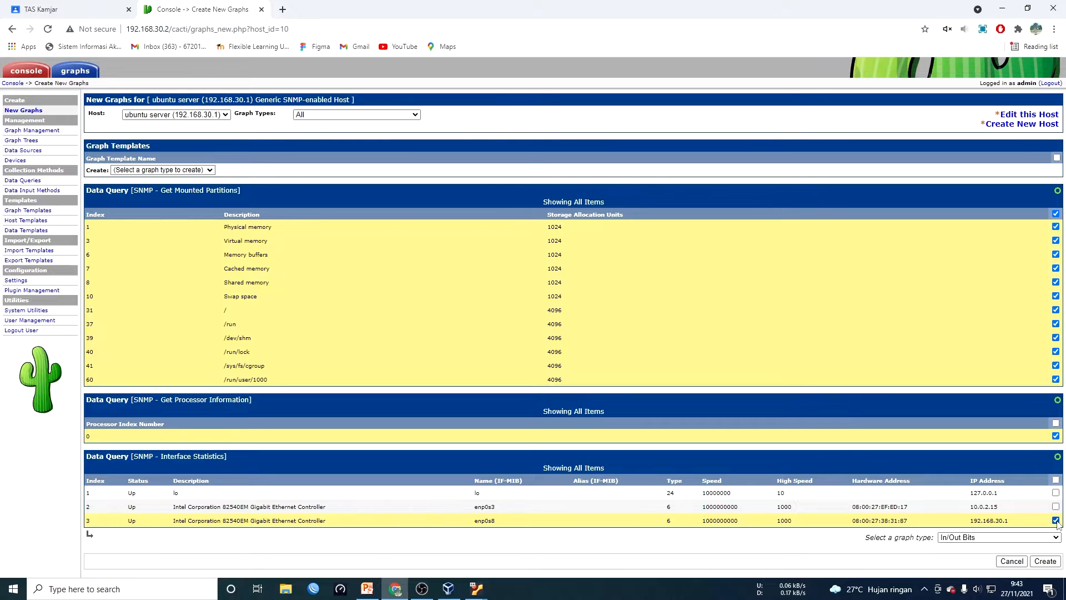
{"action": "left_click", "coordinate": [1056, 563]}
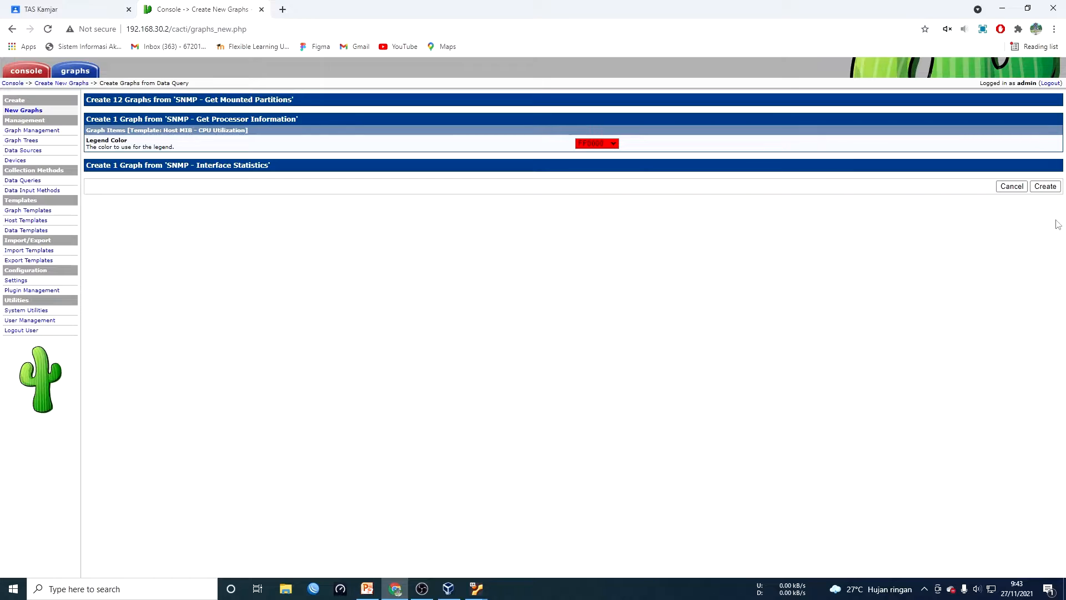
{"action": "left_click", "coordinate": [1055, 189]}
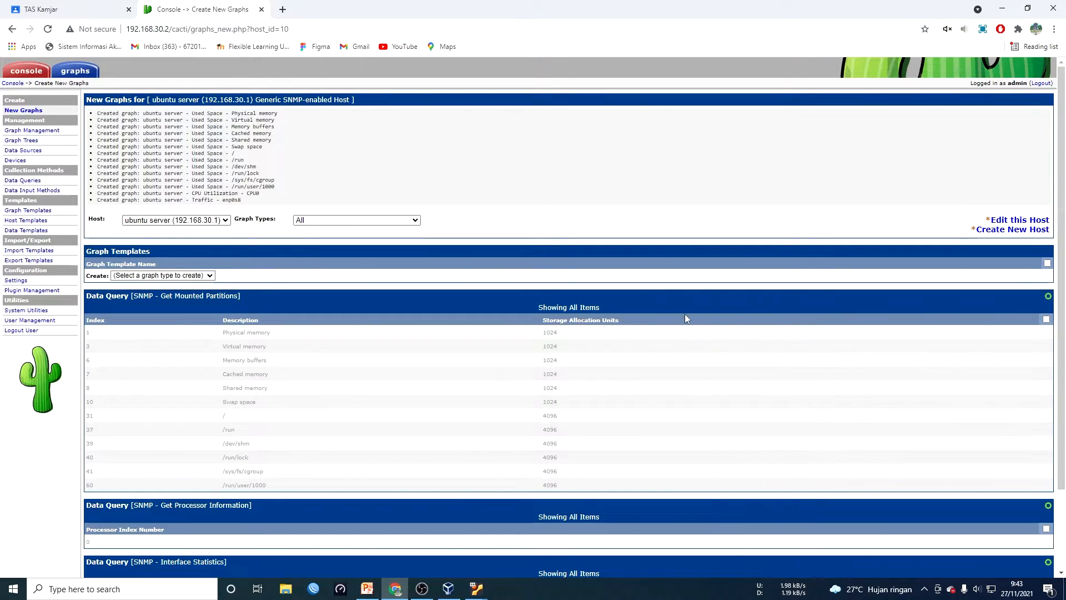
{"action": "scroll", "coordinate": [777, 397], "scroll_direction": "down", "scroll_amount": 3}
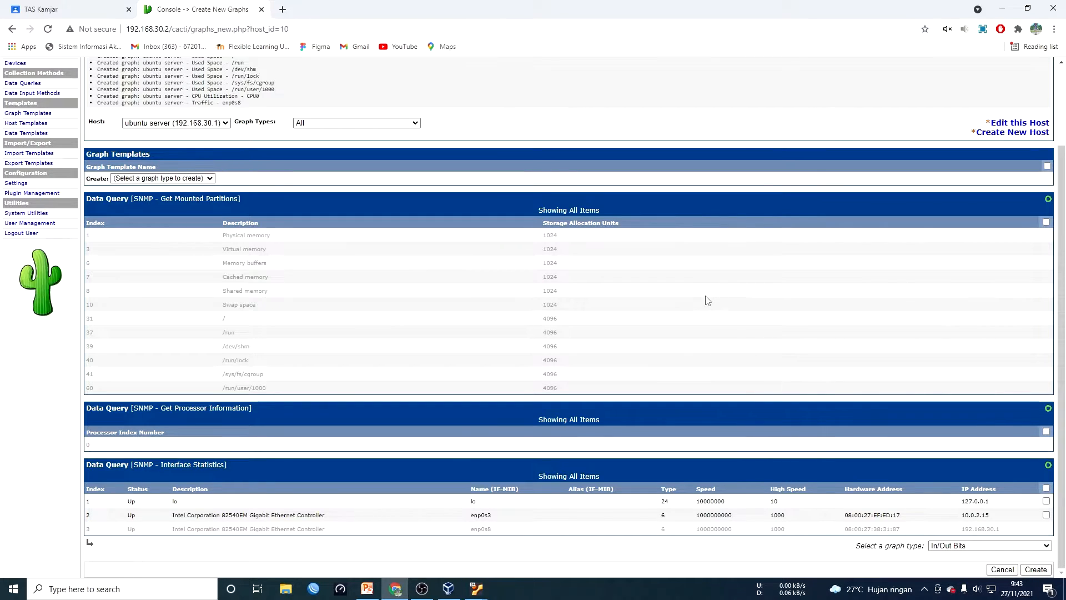
{"action": "scroll", "coordinate": [167, 222], "scroll_direction": "up", "scroll_amount": 2}
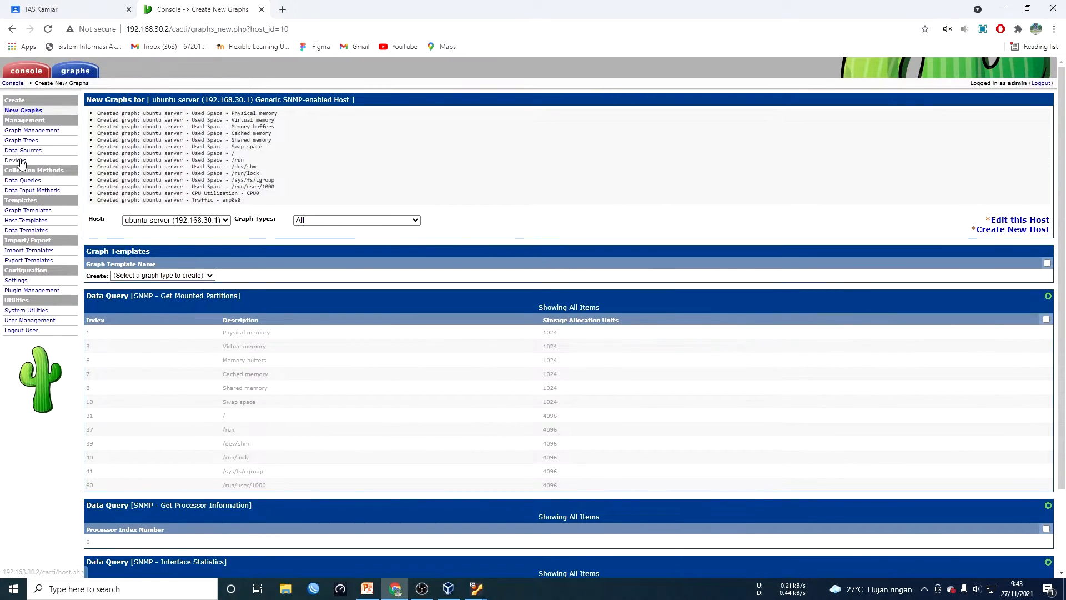
Place the ubuntu server device under [root] of the 'monitoring ubuntu server' tree
{"action": "left_click", "coordinate": [16, 161]}
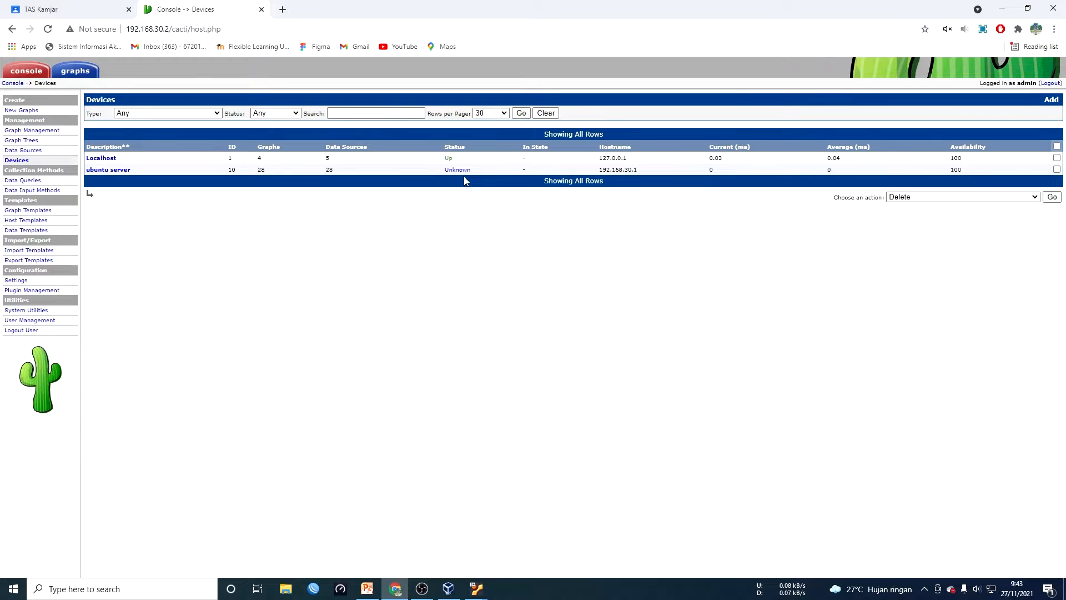
{"action": "left_click", "coordinate": [1057, 169]}
{"action": "left_click", "coordinate": [1034, 197]}
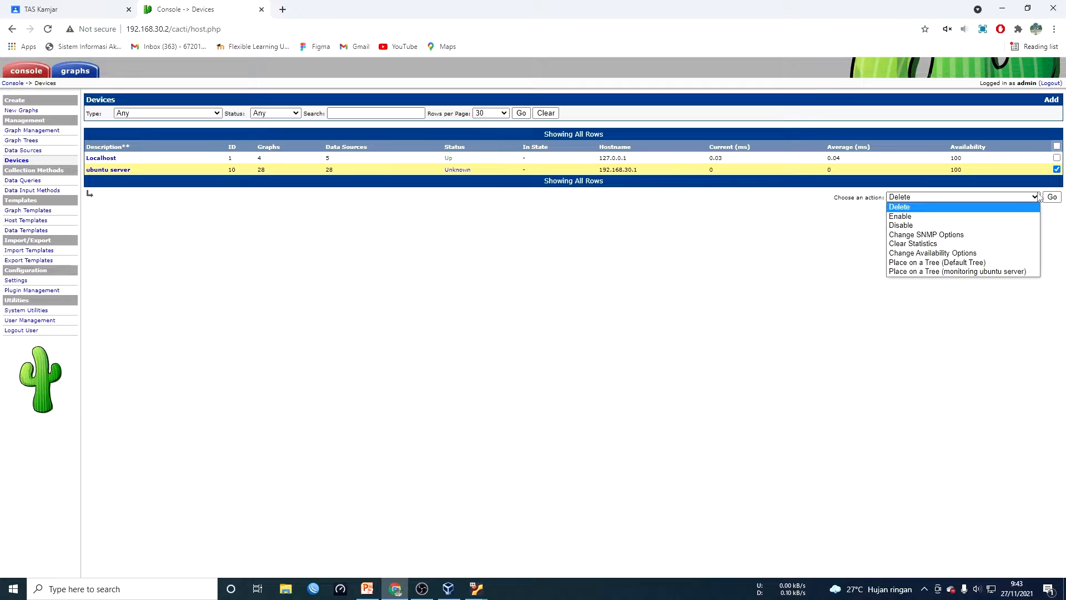
{"action": "left_click", "coordinate": [1001, 271]}
{"action": "left_click", "coordinate": [1054, 197]}
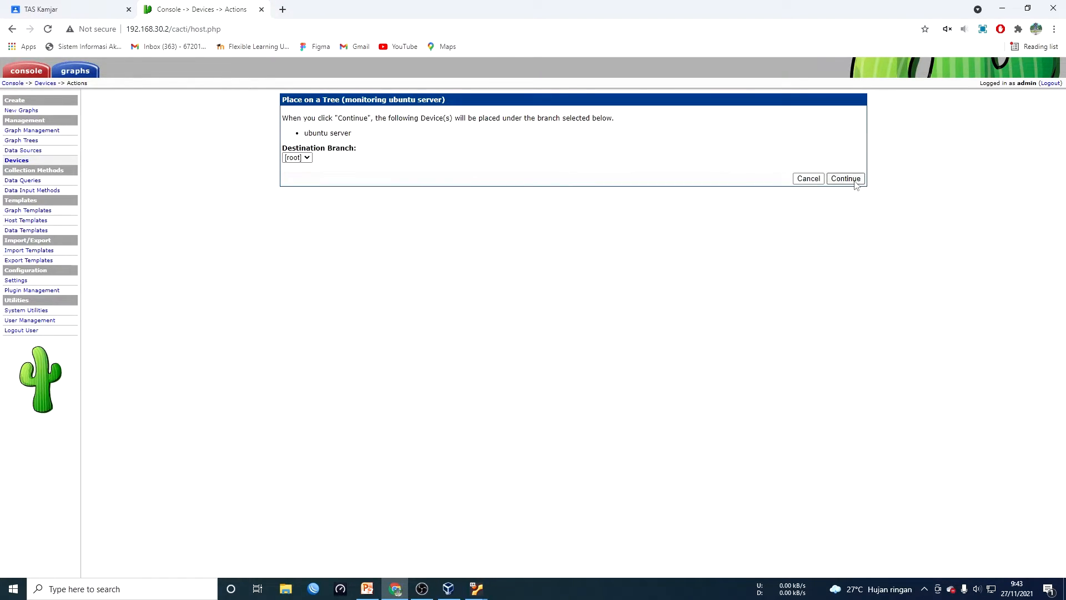
{"action": "left_click", "coordinate": [855, 181]}
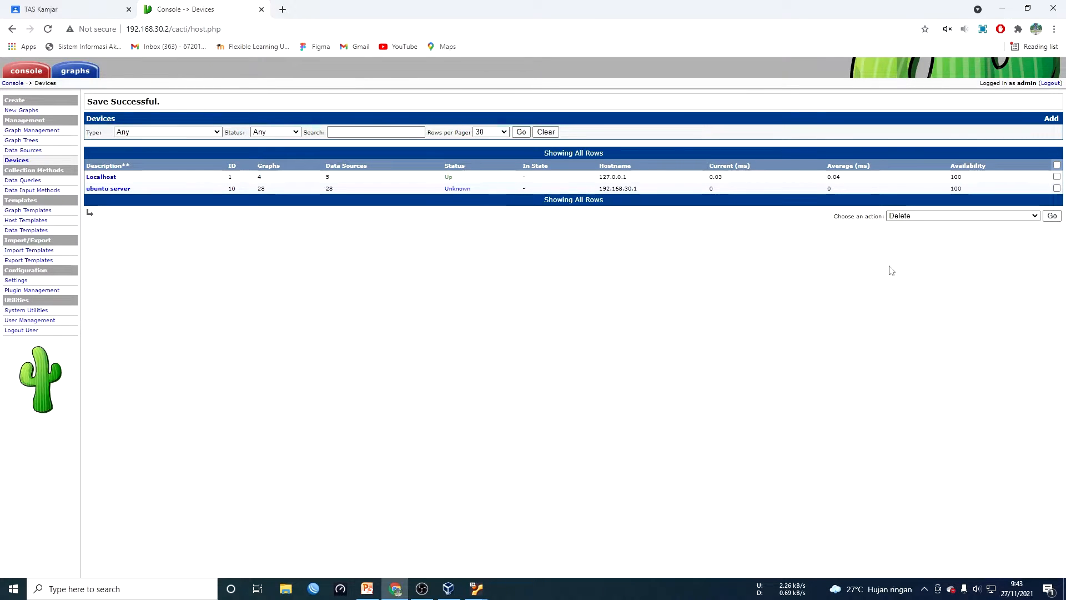
View the 16 'Host: ubuntu server' graphs under the 'monitoring ubuntu server' tree
{"action": "left_click", "coordinate": [87, 71]}
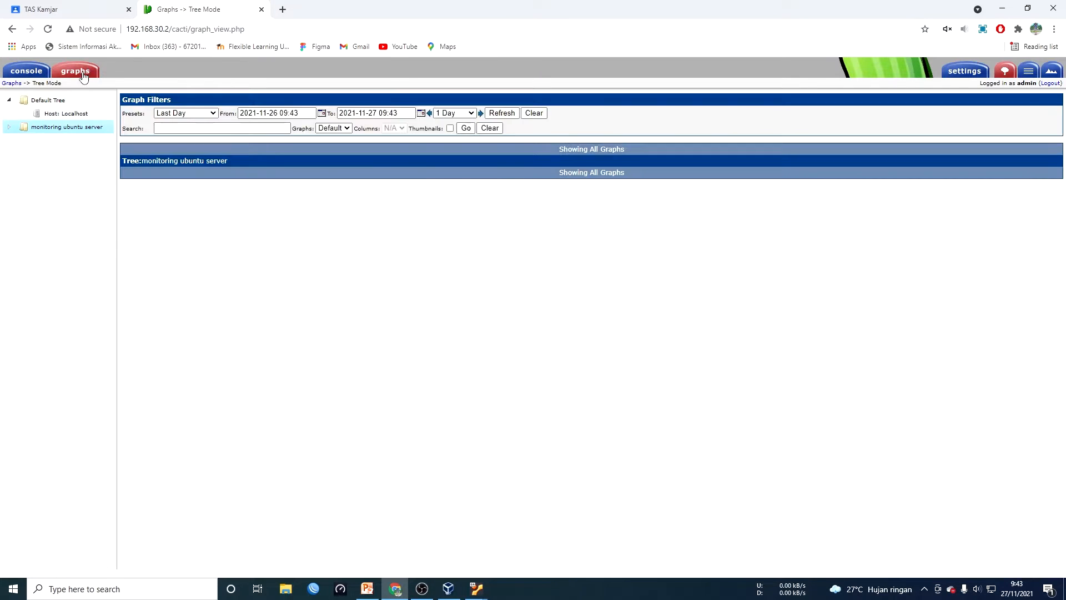
{"action": "left_click", "coordinate": [9, 128]}
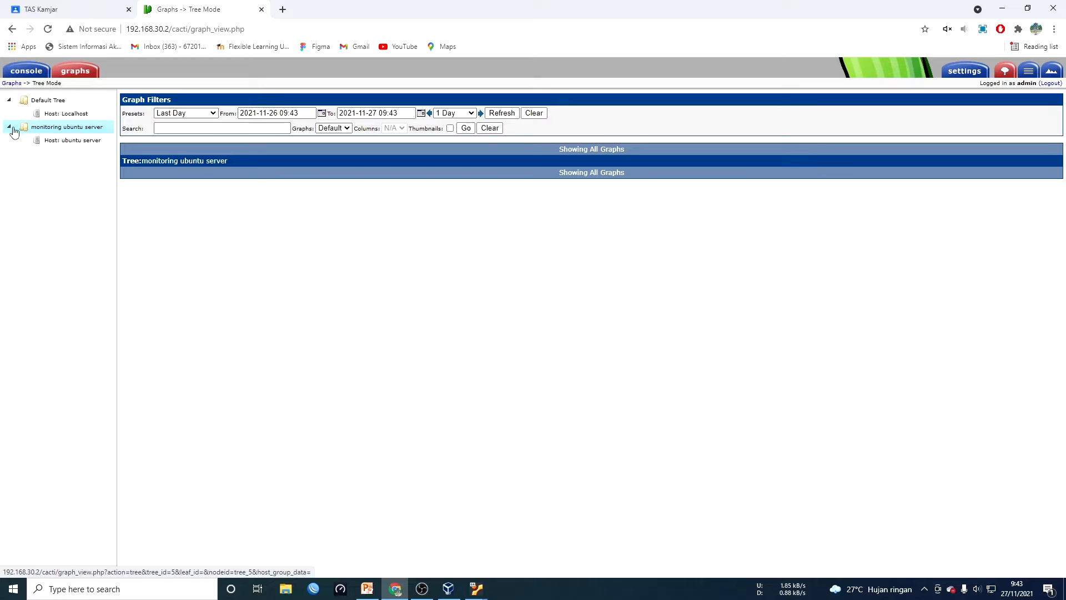
{"action": "left_click", "coordinate": [76, 146]}
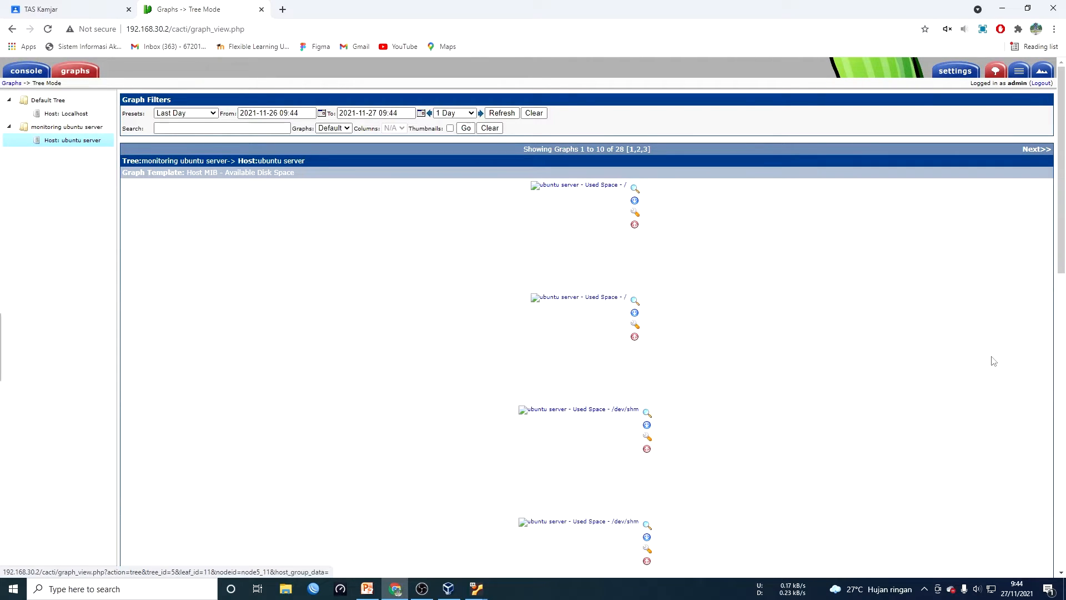
{"action": "scroll", "coordinate": [810, 417], "scroll_direction": "down", "scroll_amount": 6}
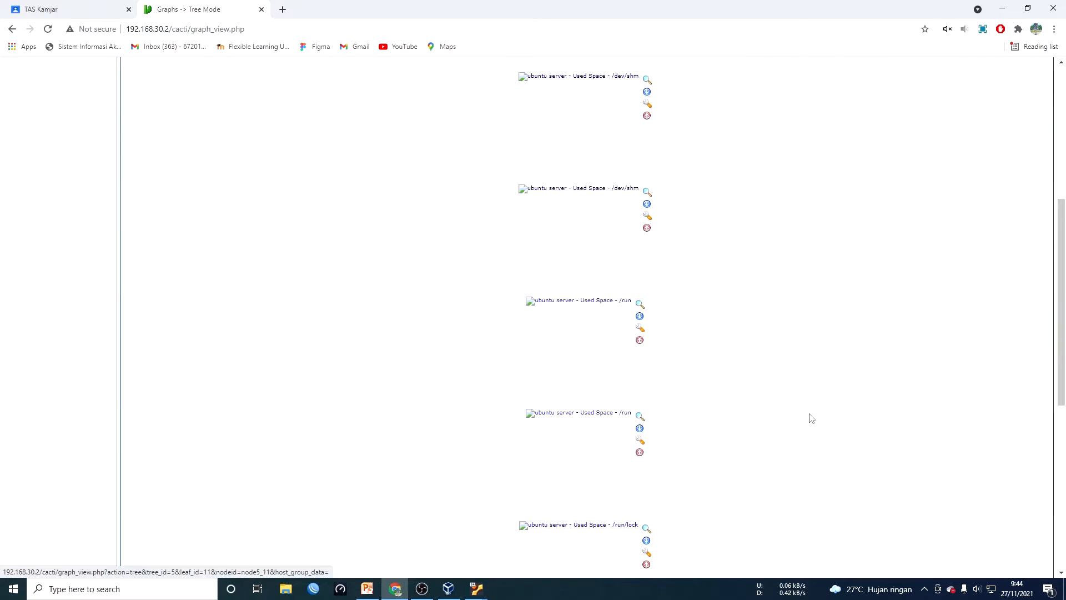
{"action": "scroll", "coordinate": [810, 418], "scroll_direction": "down", "scroll_amount": 7}
{"action": "scroll", "coordinate": [811, 417], "scroll_direction": "up", "scroll_amount": 13}
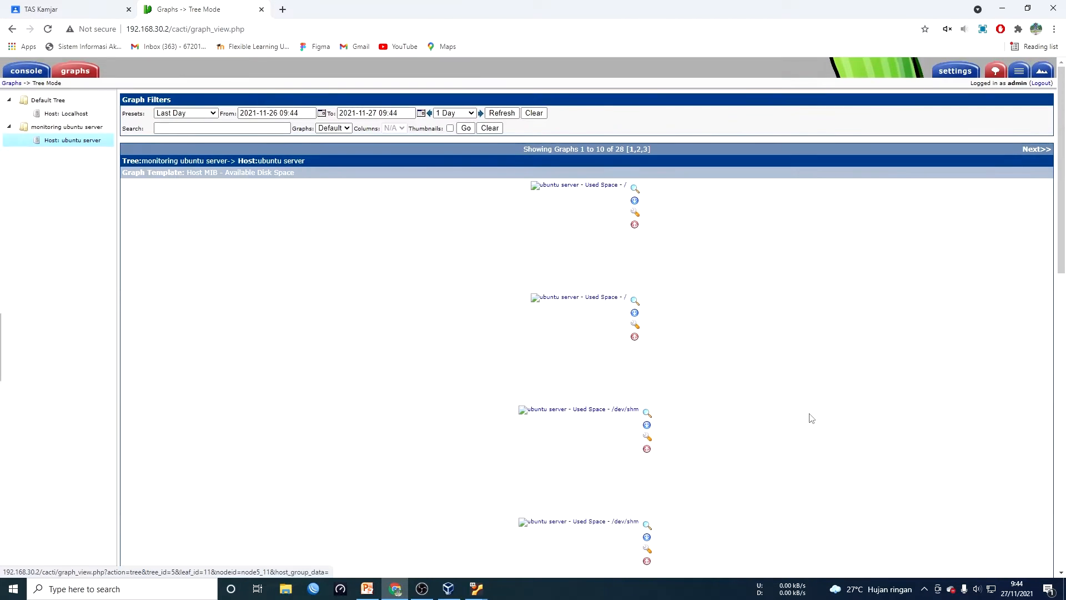
{"action": "scroll", "coordinate": [810, 418], "scroll_direction": "down", "scroll_amount": 8}
{"action": "scroll", "coordinate": [811, 438], "scroll_direction": "up", "scroll_amount": 5}
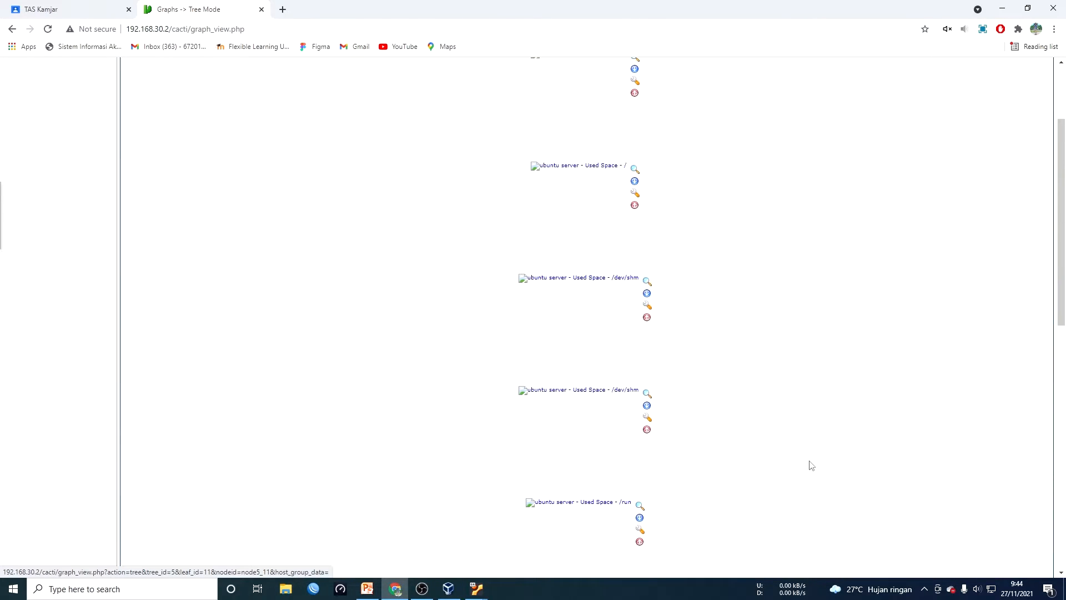
{"action": "scroll", "coordinate": [811, 465], "scroll_direction": "up", "scroll_amount": 3}
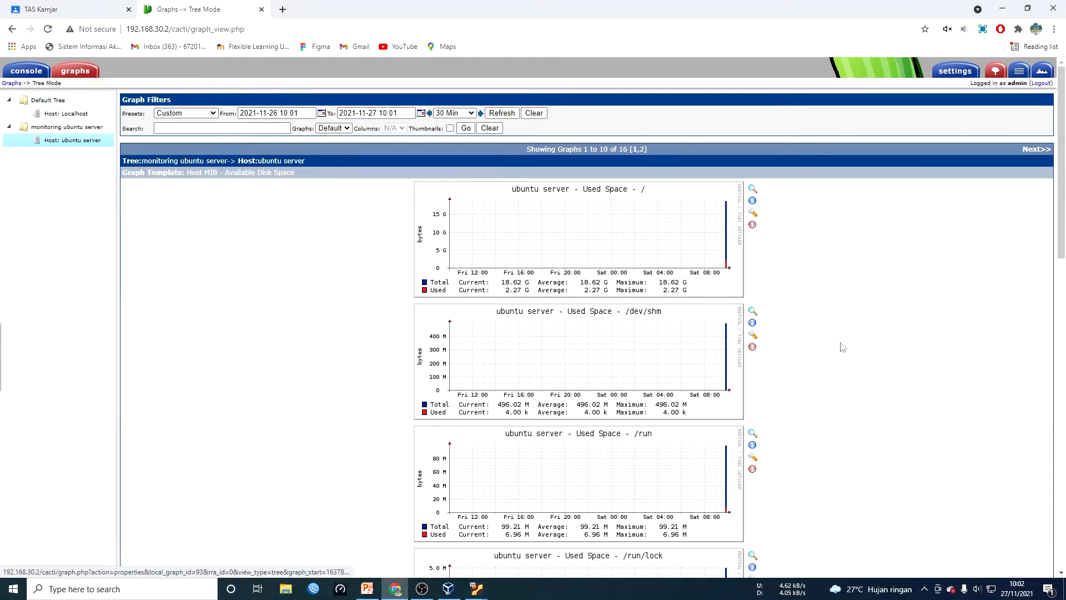
{"action": "scroll", "coordinate": [673, 239], "scroll_direction": "down", "scroll_amount": 7}
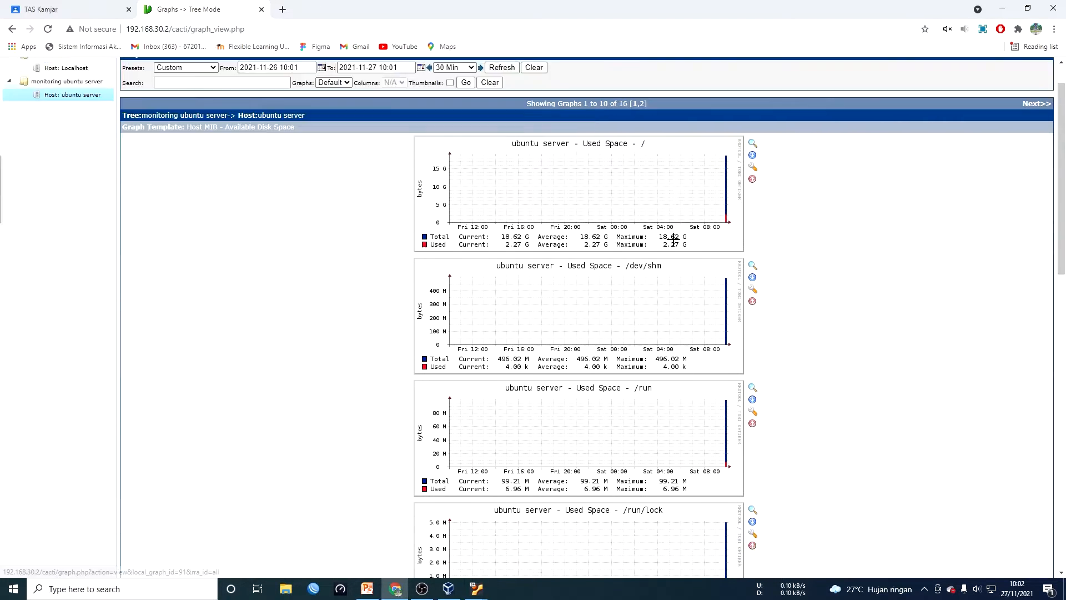
{"action": "scroll", "coordinate": [676, 268], "scroll_direction": "down", "scroll_amount": 9}
{"action": "scroll", "coordinate": [687, 338], "scroll_direction": "up", "scroll_amount": 15}
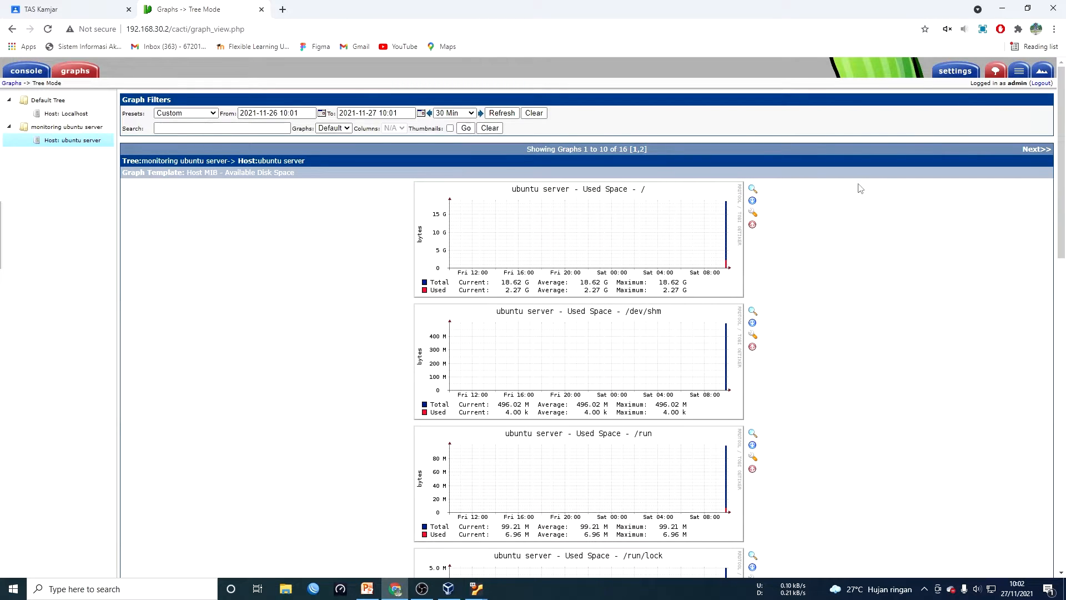
Show the graph preview grid filtered to the ubuntu server host
{"action": "left_click", "coordinate": [1043, 69]}
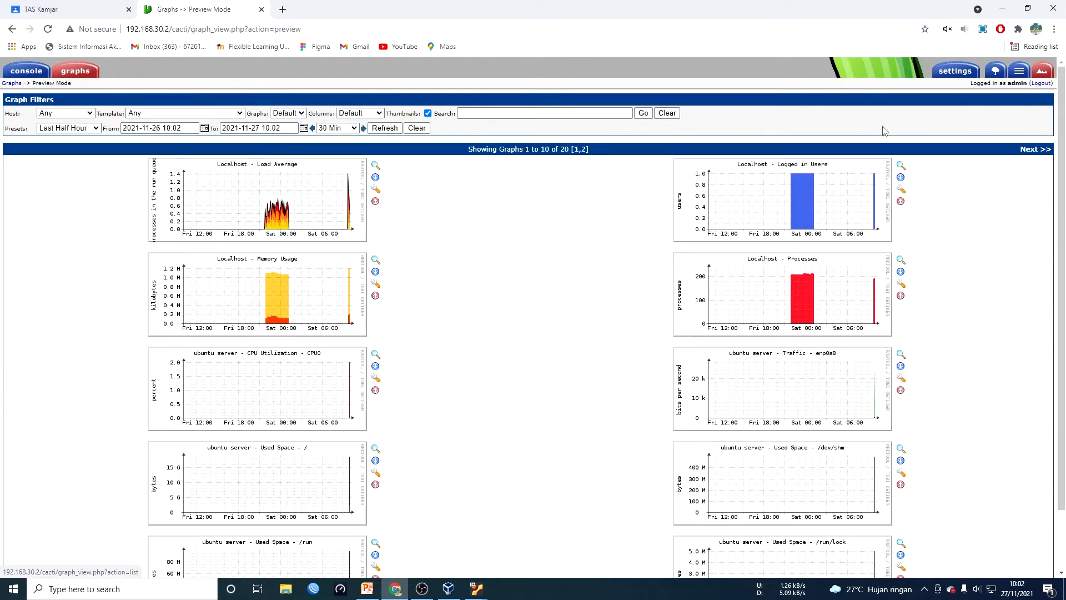
{"action": "left_click", "coordinate": [91, 114]}
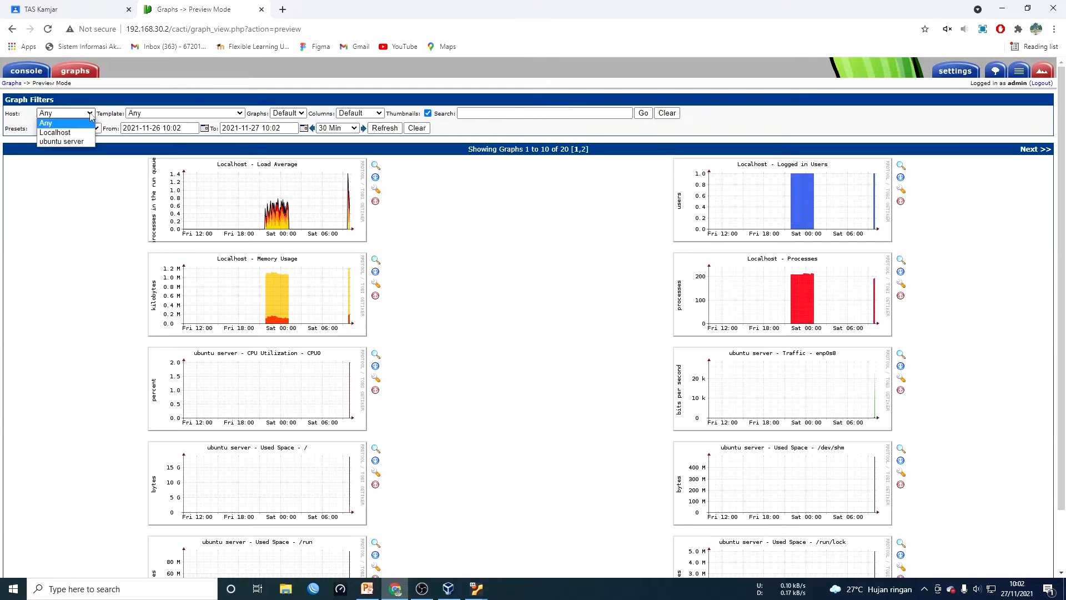
{"action": "left_click", "coordinate": [62, 142]}
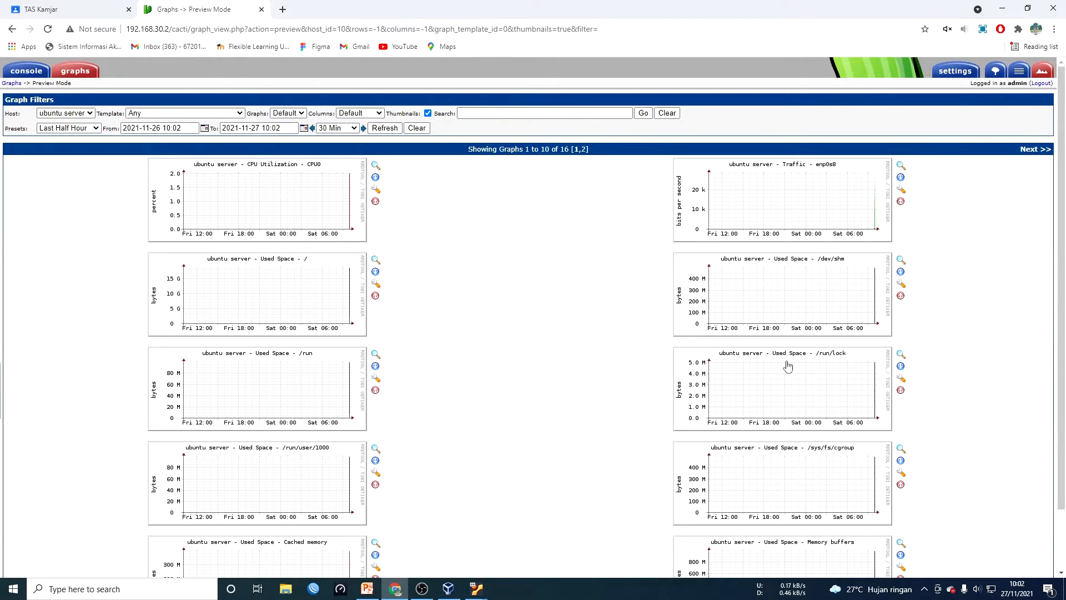
{"action": "scroll", "coordinate": [788, 366], "scroll_direction": "down", "scroll_amount": 2}
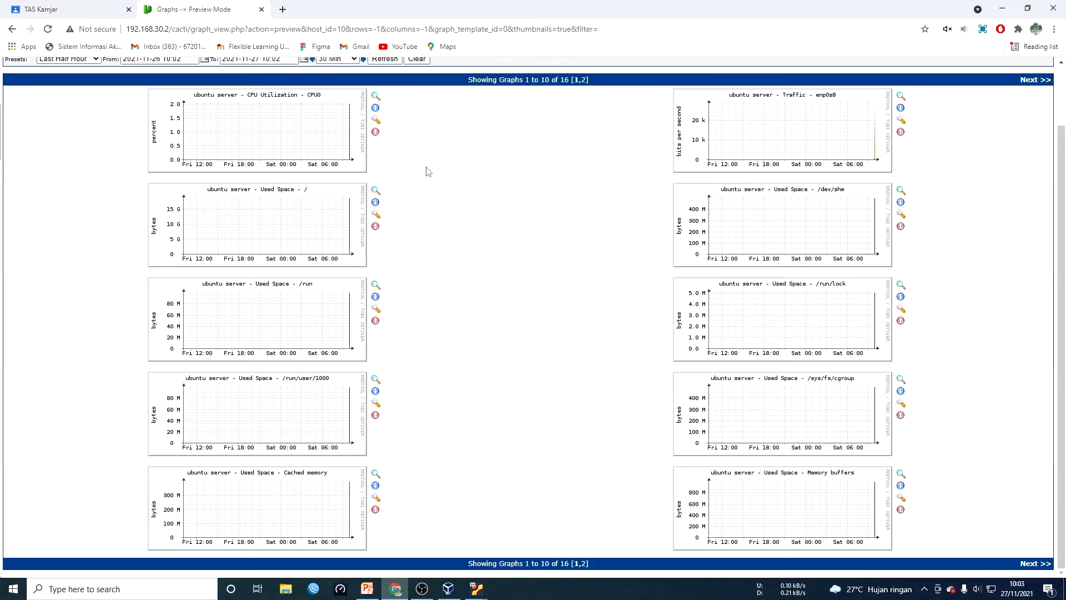
{"action": "scroll", "coordinate": [378, 246], "scroll_direction": "up", "scroll_amount": 2}
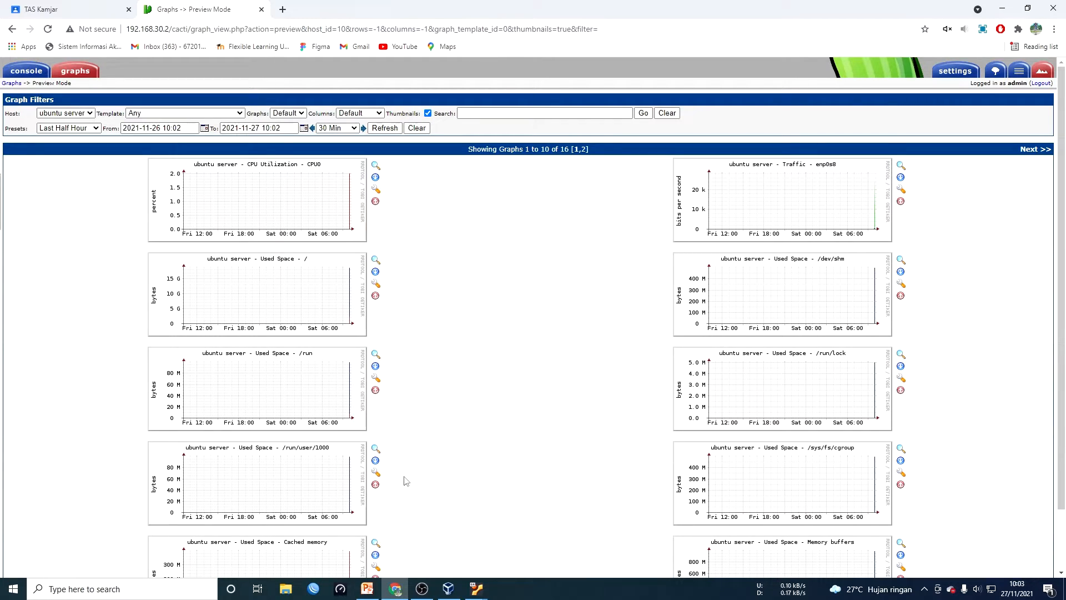
Present PowerPoint slide 5, 'Analisa cara kerja Cacti', as a full-screen slide show
{"action": "left_click", "coordinate": [367, 589]}
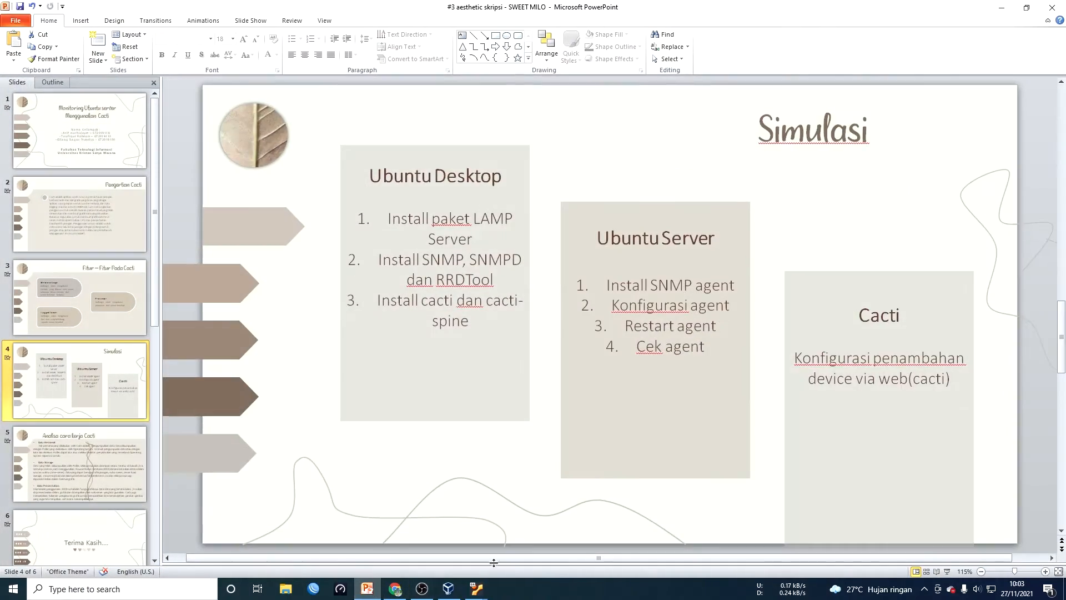
{"action": "left_click", "coordinate": [118, 464]}
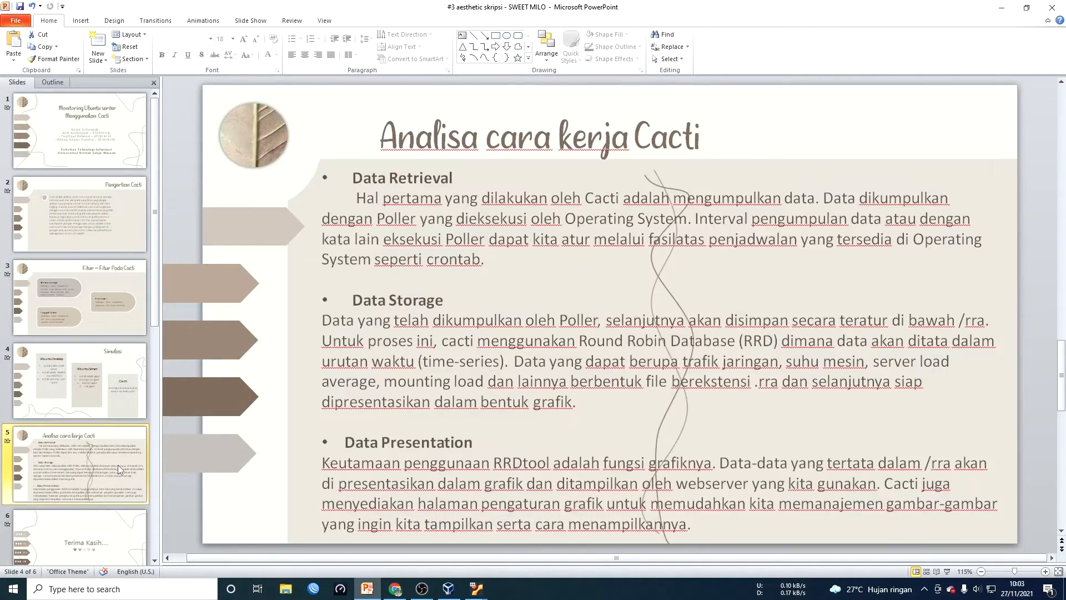
{"action": "left_click", "coordinate": [946, 572]}
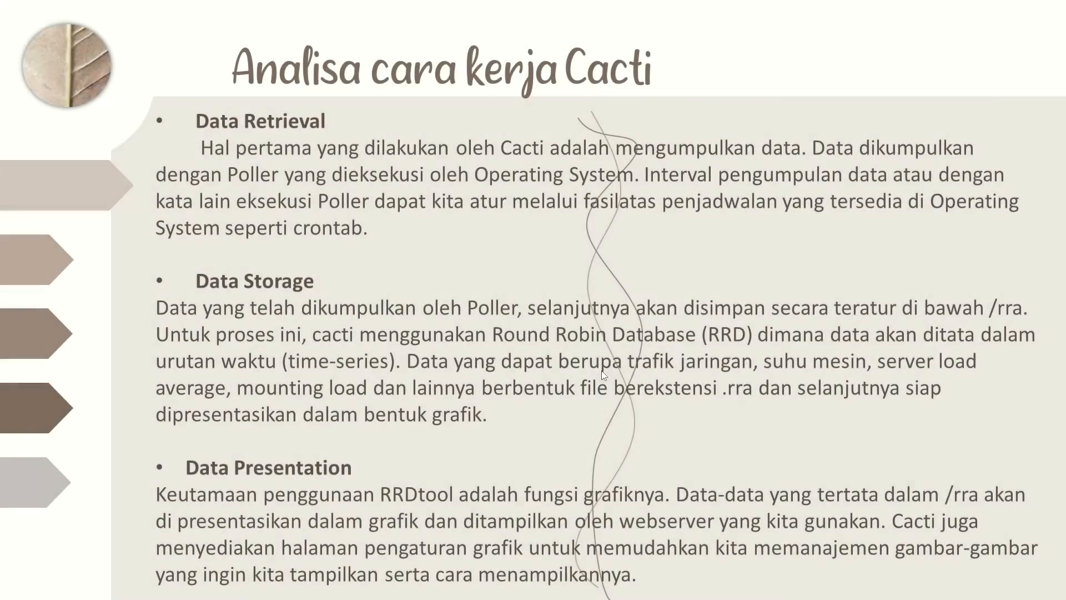